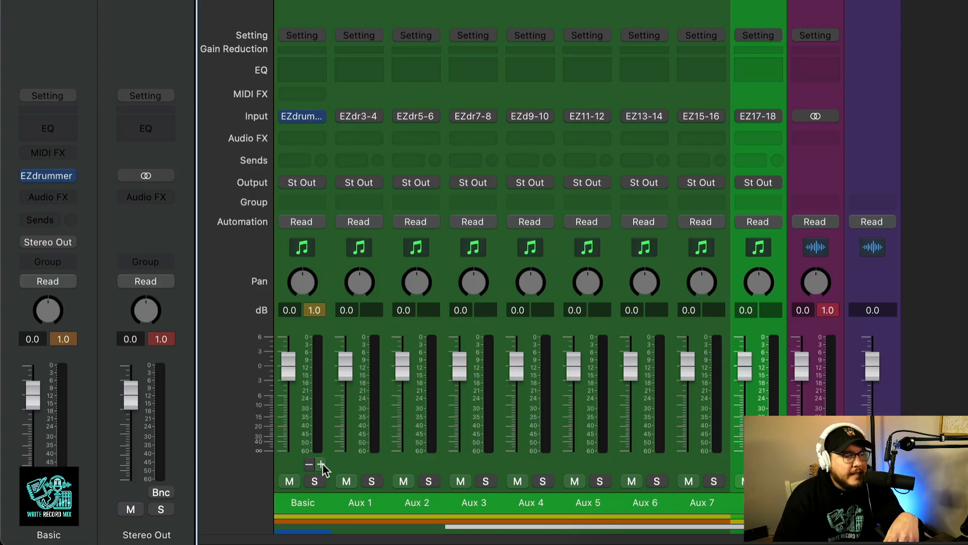
Add one more EZdrummer aux channel for outputs 19-20 and rename the Basic channel strip KICK.
left_click(321, 463)
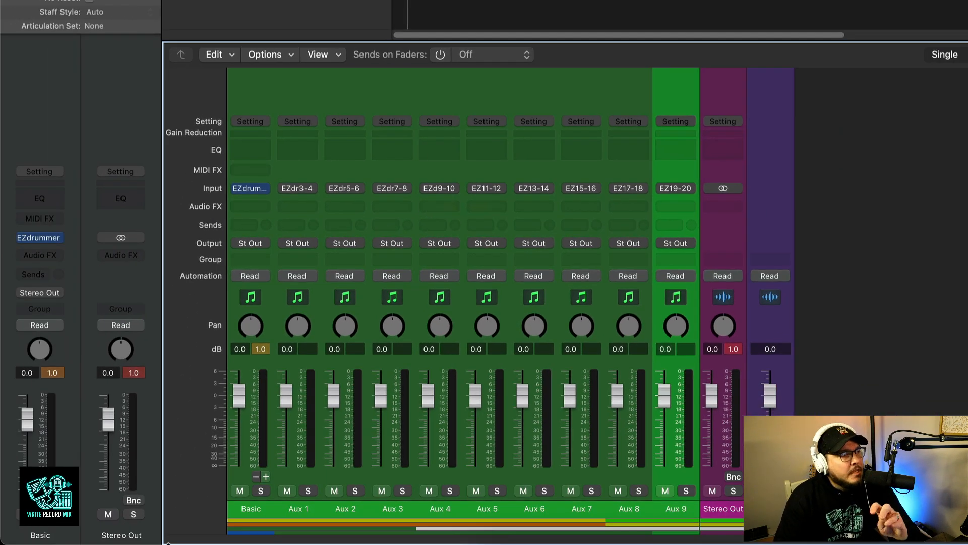
double_click(252, 509)
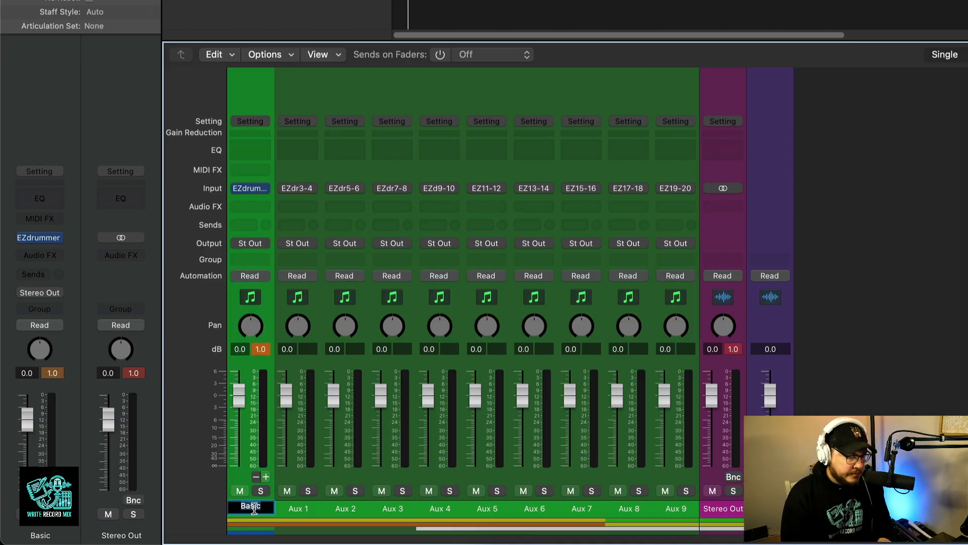
type("kick")
key("Return")
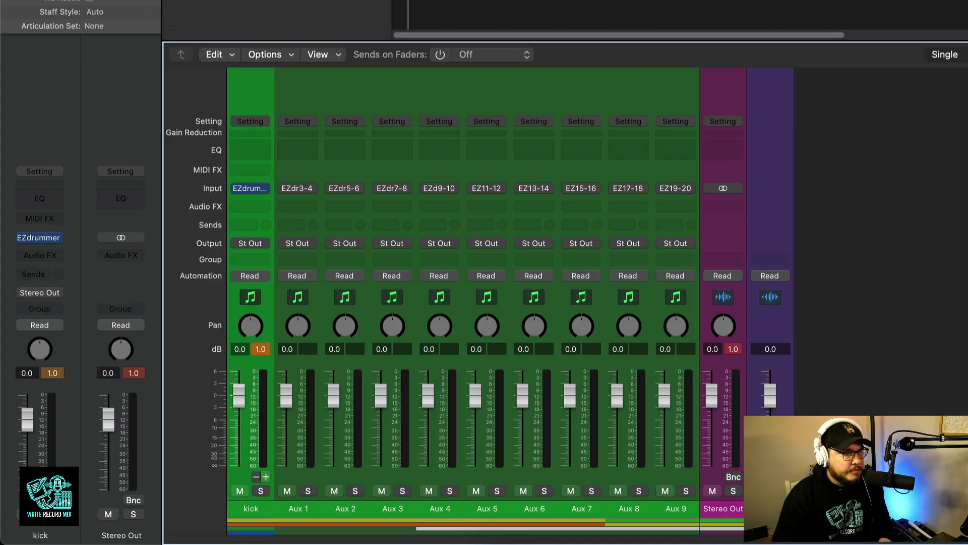
double_click(251, 508)
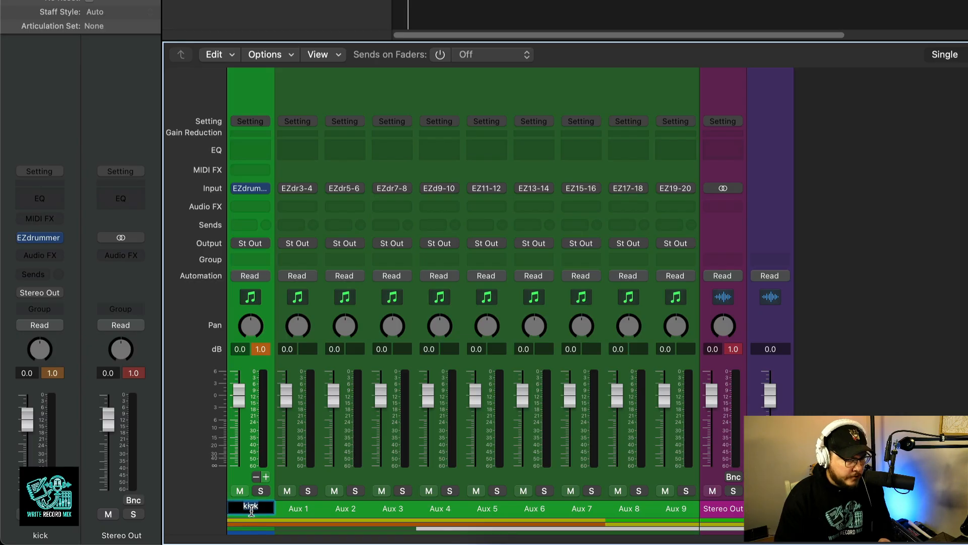
type("kic")
key("BackSpace")
key("BackSpace")
key("BackSpace")
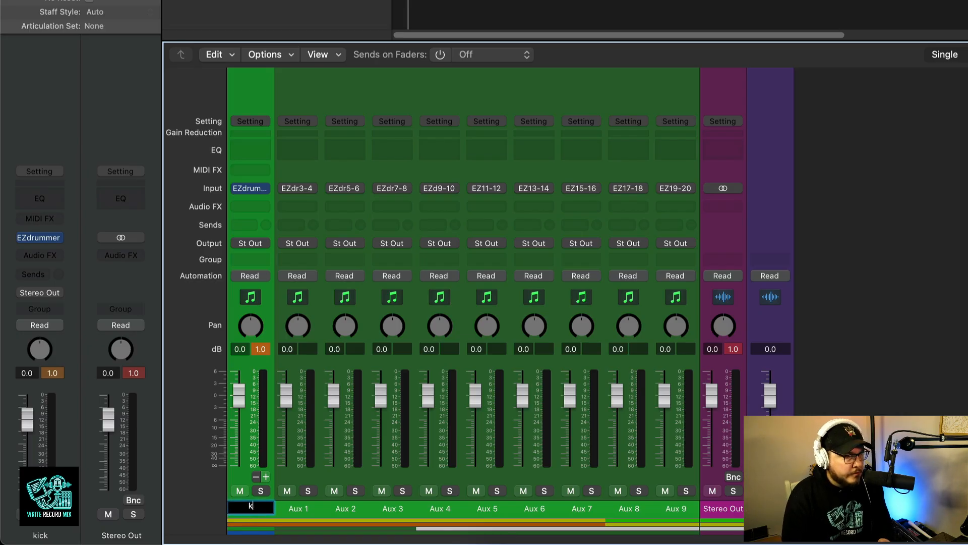
type("KICK")
key("Return")
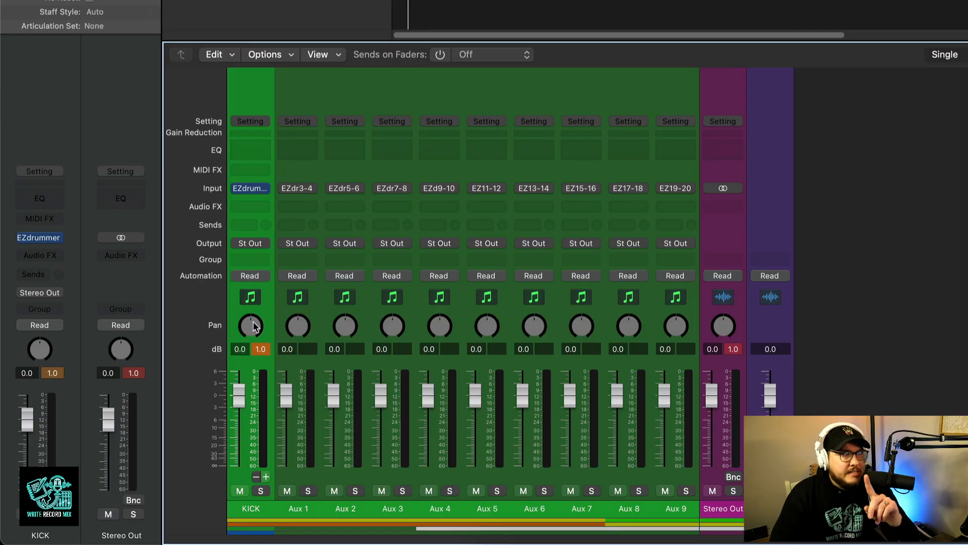
Open the EZdrummer mixer from the KICK channel and play the groove to check its routing in the channel meters.
left_click(252, 191)
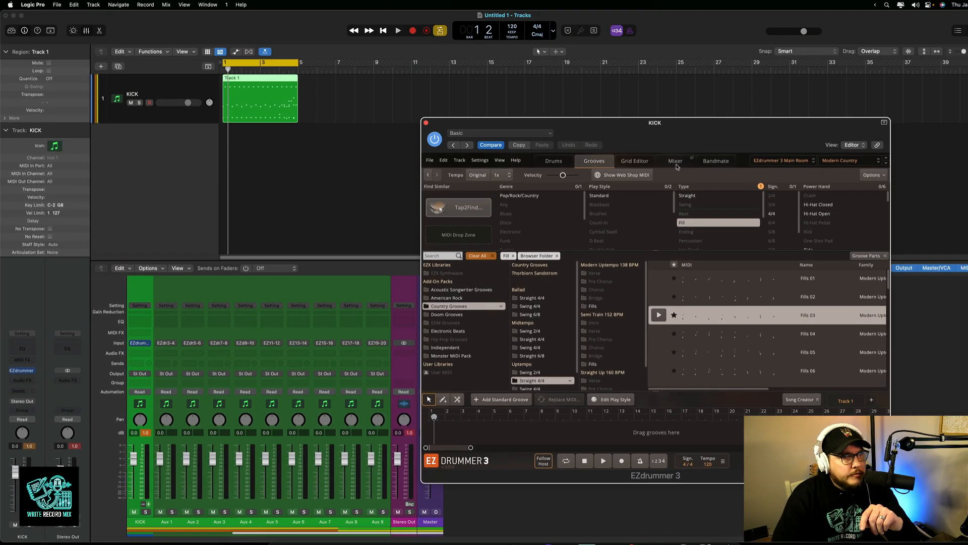
left_click(672, 162)
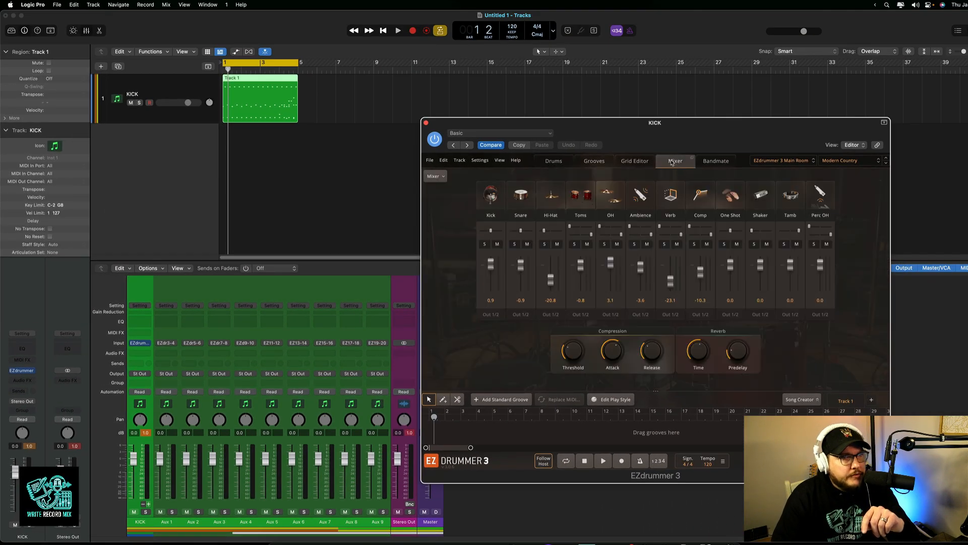
left_click_drag(668, 137, 570, 119)
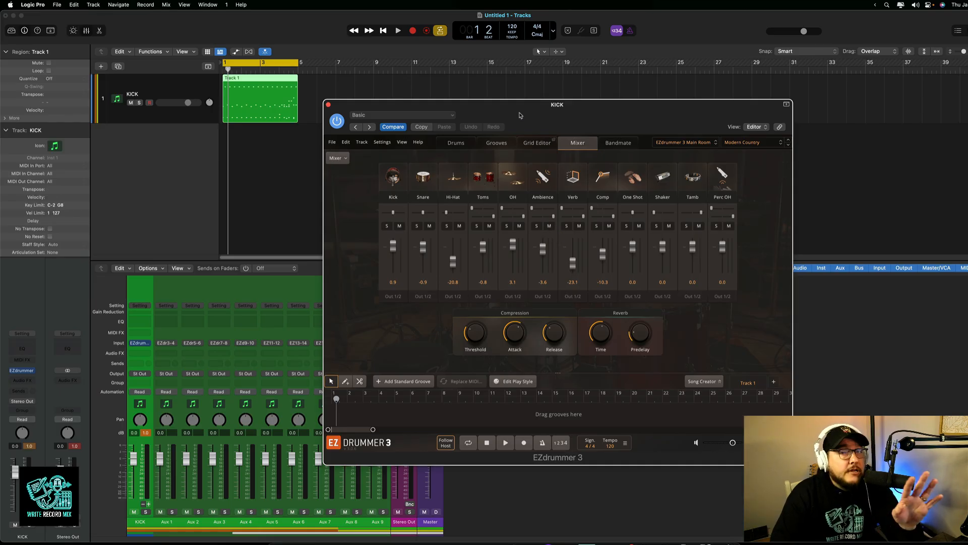
left_click_drag(520, 115, 518, 117)
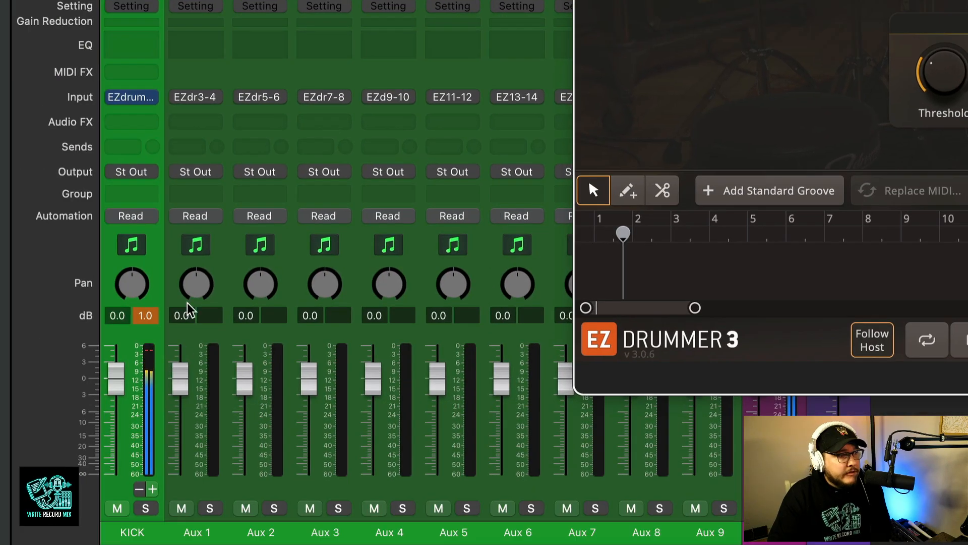
key("space")
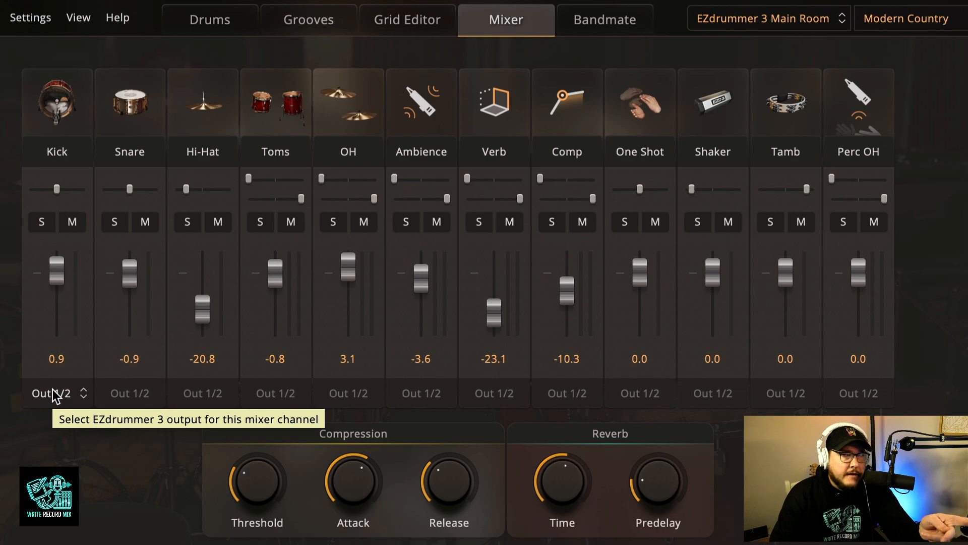
Route the EZdrummer channels Snare to Out 3/4, Hi-Hat to Out 5/6, Toms to Out 7/8 and OH to Out 9/10.
left_click(110, 396)
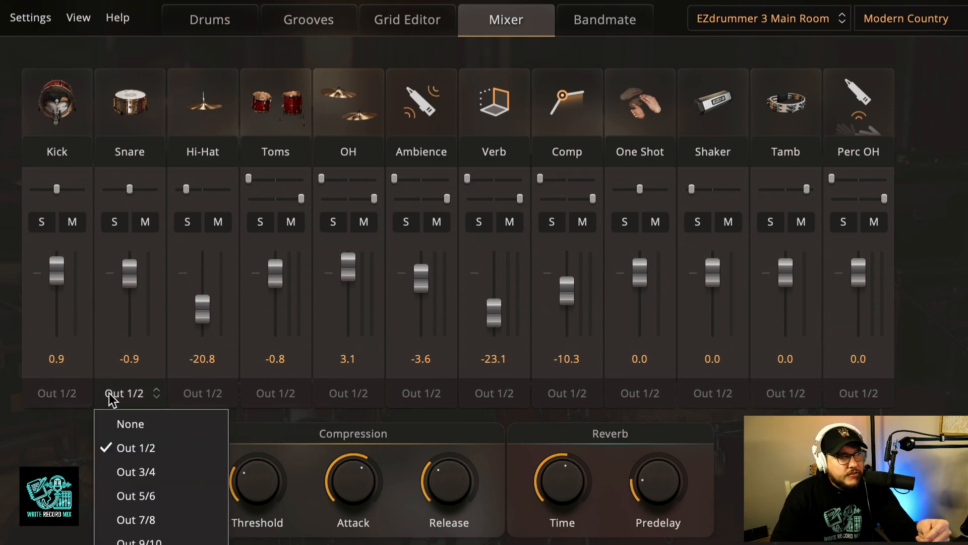
left_click(126, 465)
left_click(196, 394)
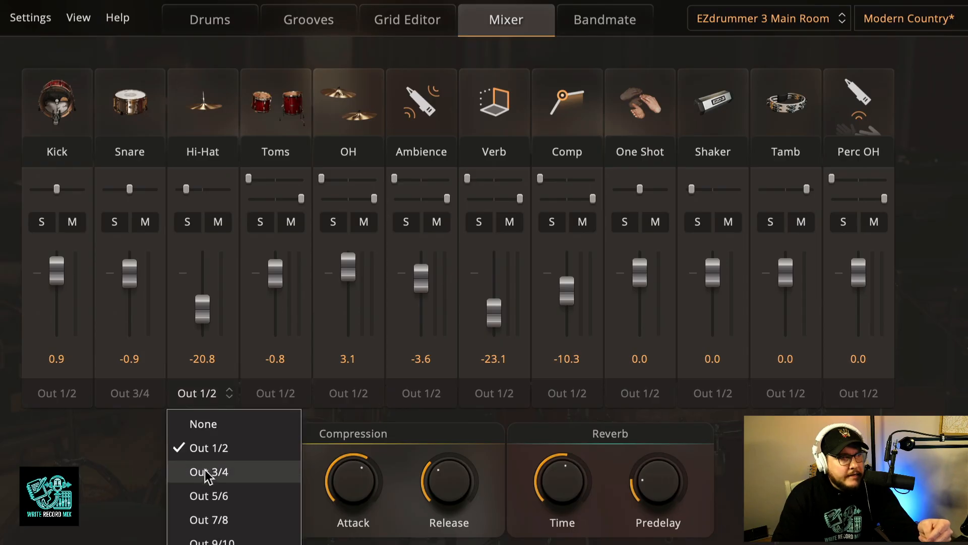
left_click(204, 489)
left_click(264, 398)
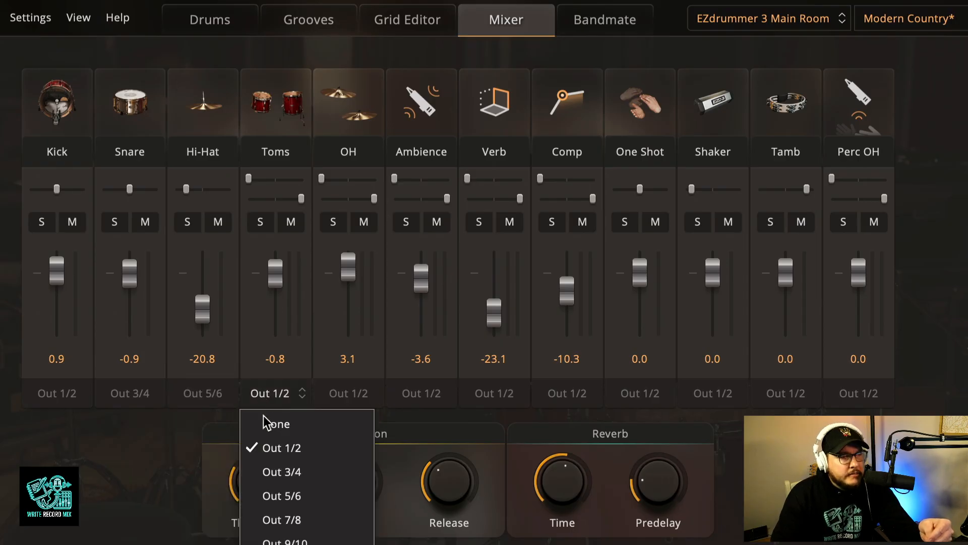
left_click(279, 527)
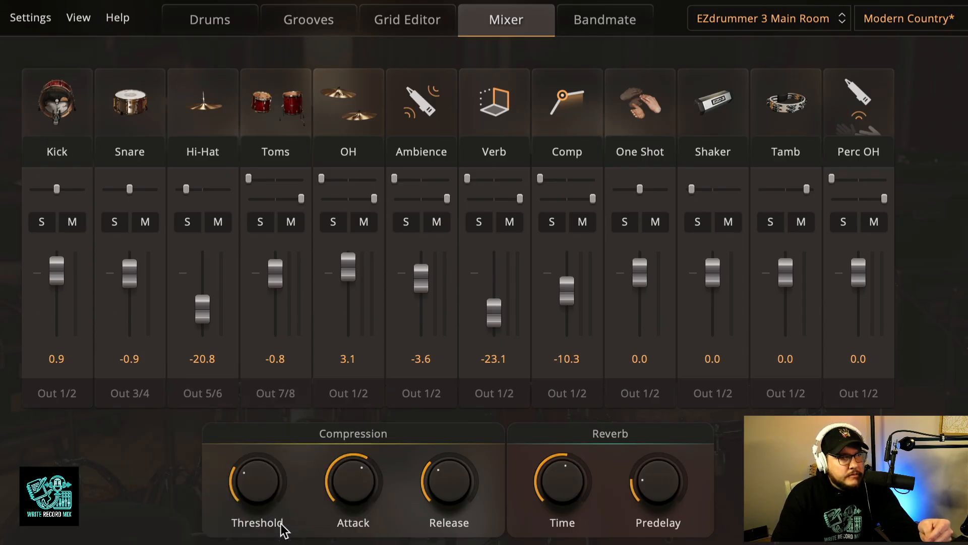
left_click(366, 396)
left_click(355, 540)
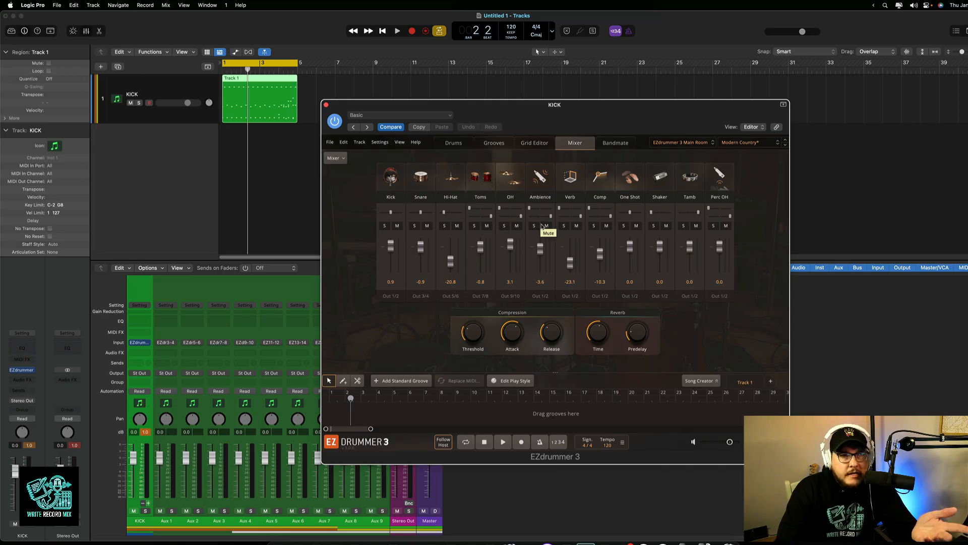
Mute the Verb, Comp, One Shot, Shaker, Tamb and Perc OH channels in the EZdrummer mixer.
left_click(576, 226)
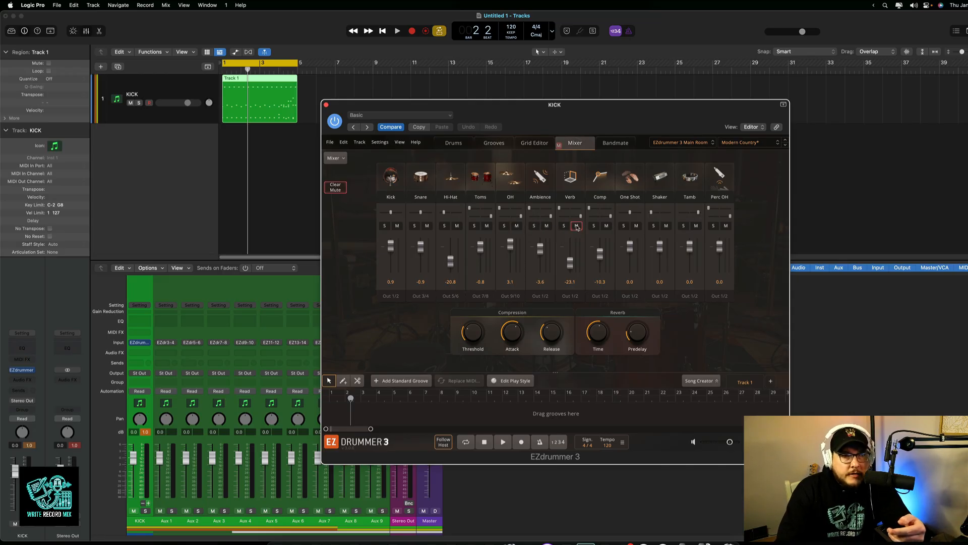
left_click(606, 226)
left_click(636, 226)
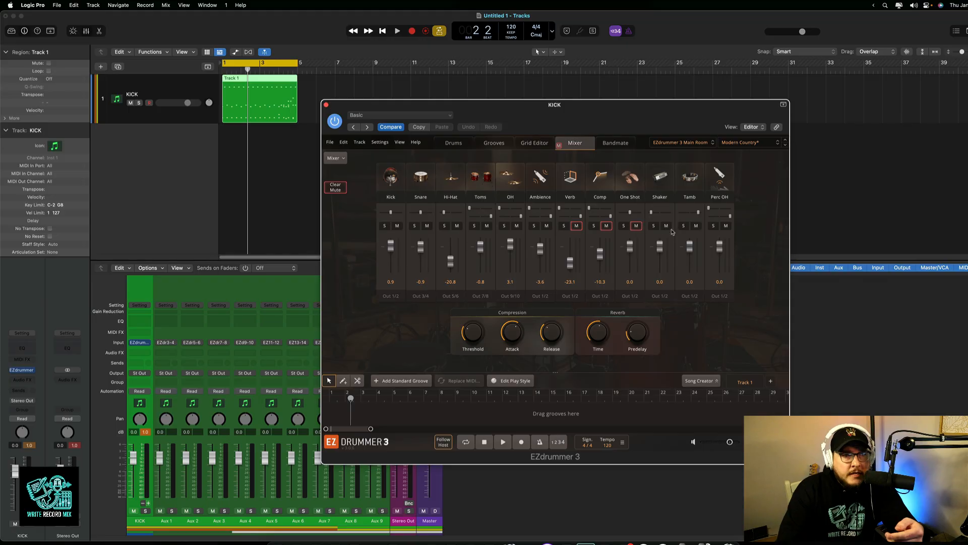
left_click(667, 226)
left_click(696, 226)
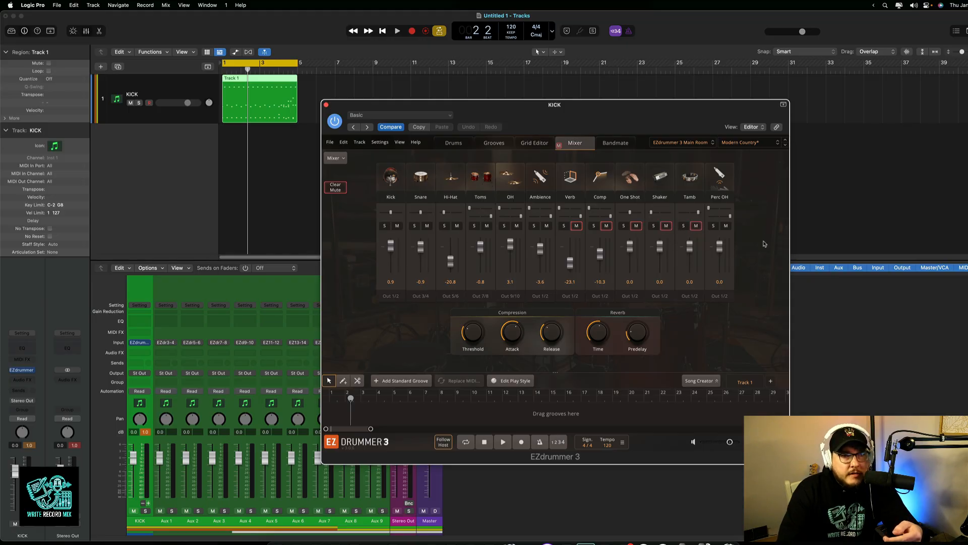
left_click(726, 227)
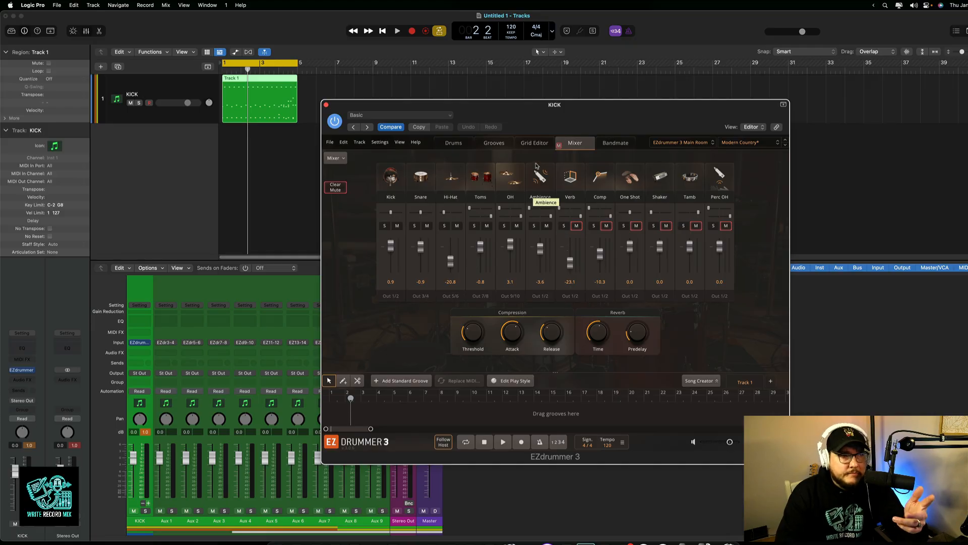
Route the Ambience channel to Out 11/12 and move the EZdrummer window clear of the aux channel strips.
left_click(539, 296)
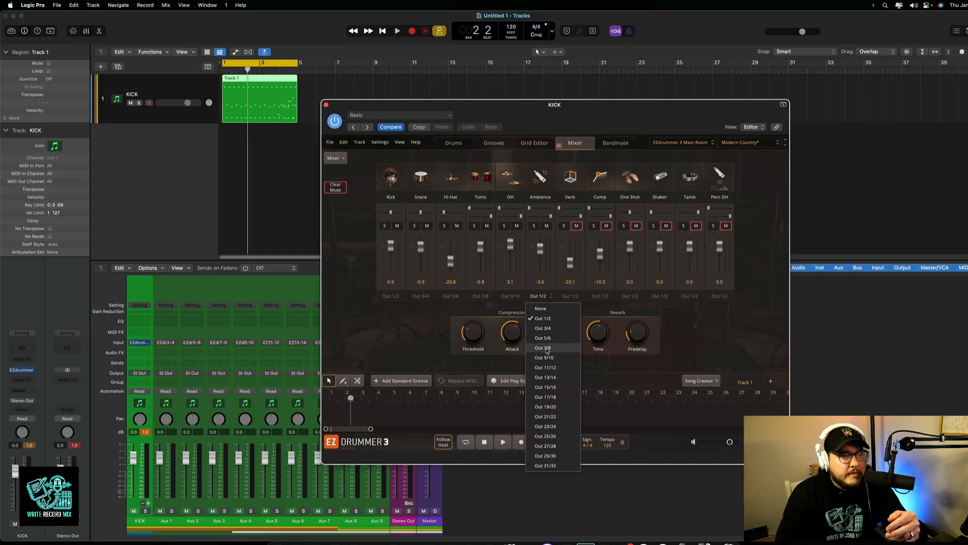
left_click(545, 367)
left_click_drag(639, 132, 757, 111)
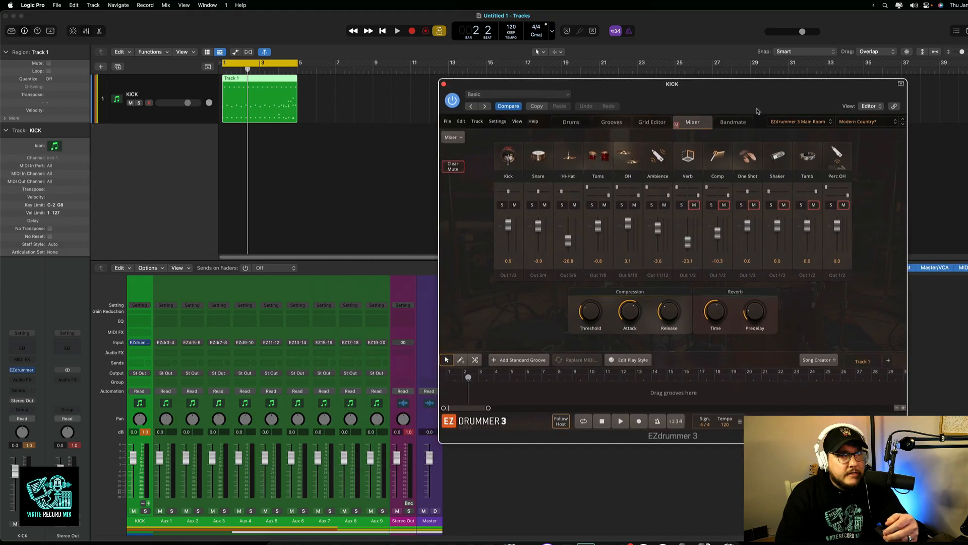
Rename the channel strips Aux 1 to Aux 5 as SNARE, HATS, TOMS, OHS and ROOM MIC.
double_click(169, 520)
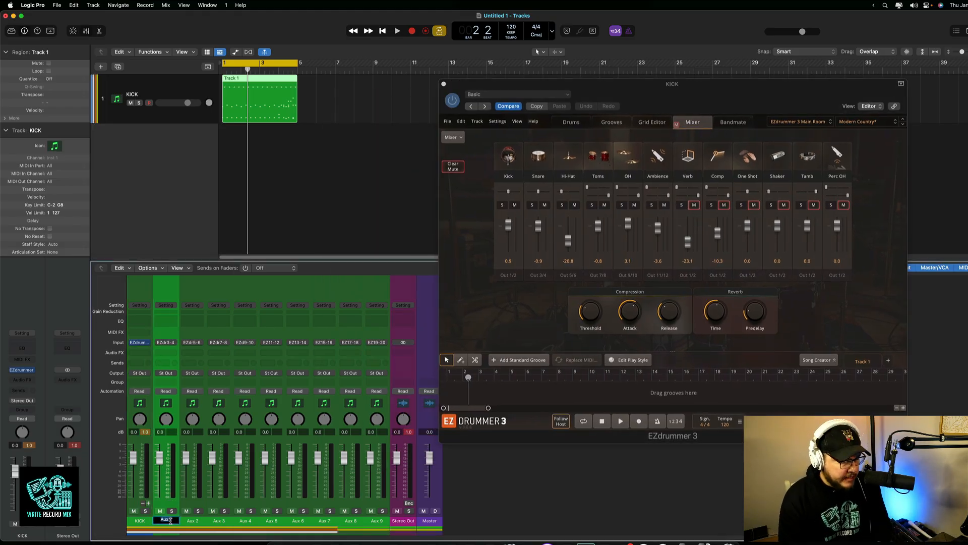
type("SNARE")
key("Tab")
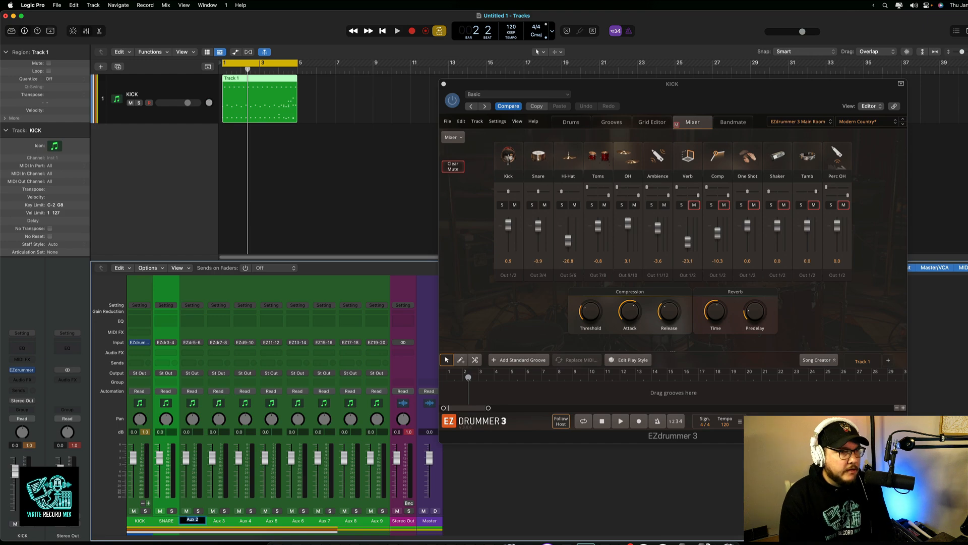
type("HATS")
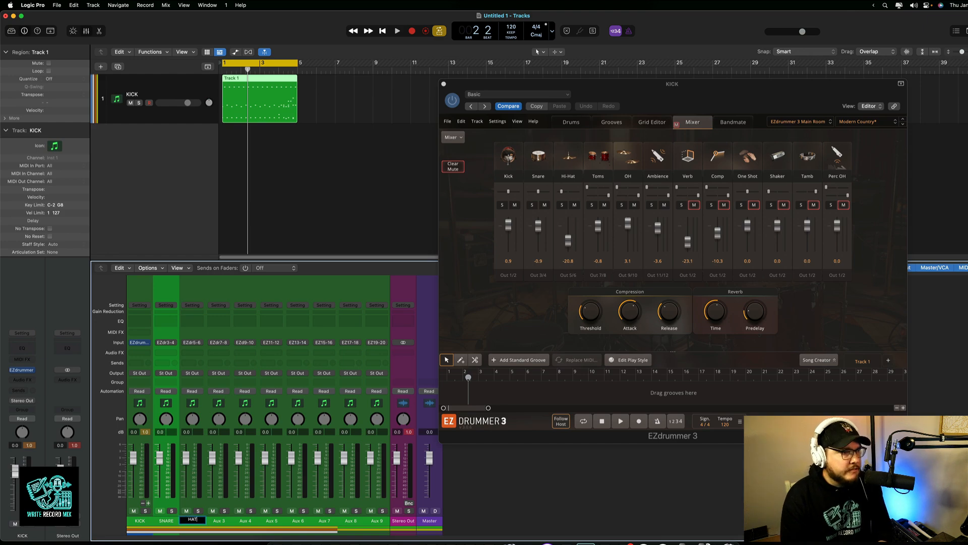
key("Tab")
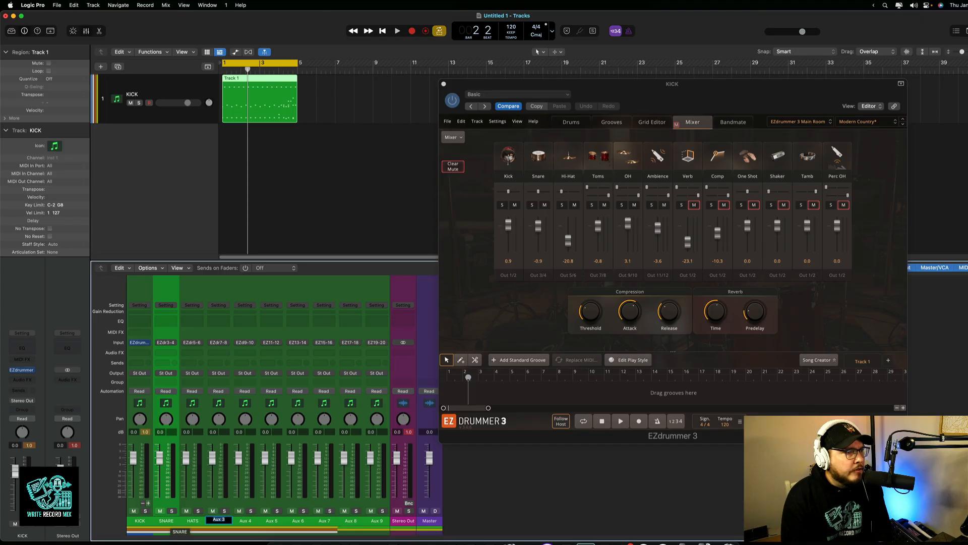
type("TOMS")
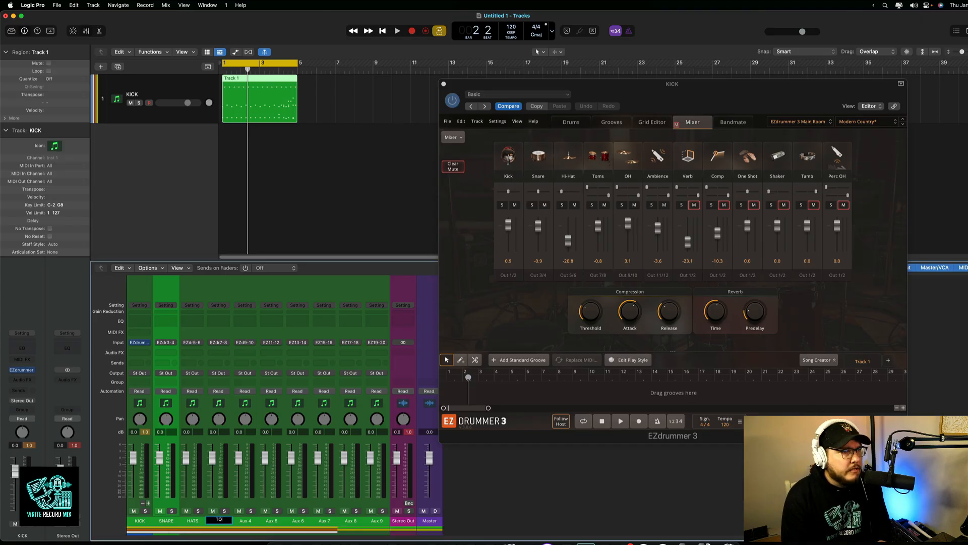
key("Tab")
type("OHS")
key("Tab")
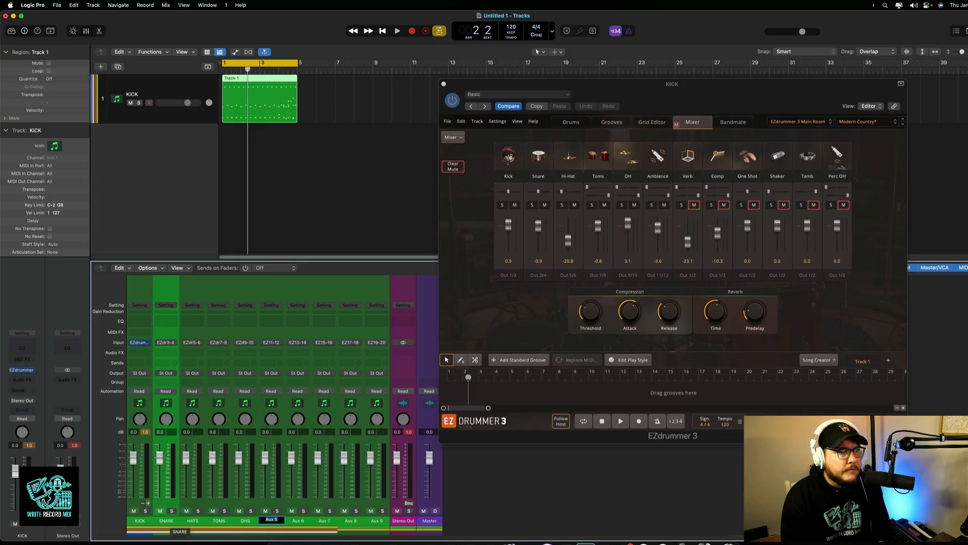
type("ROOM")
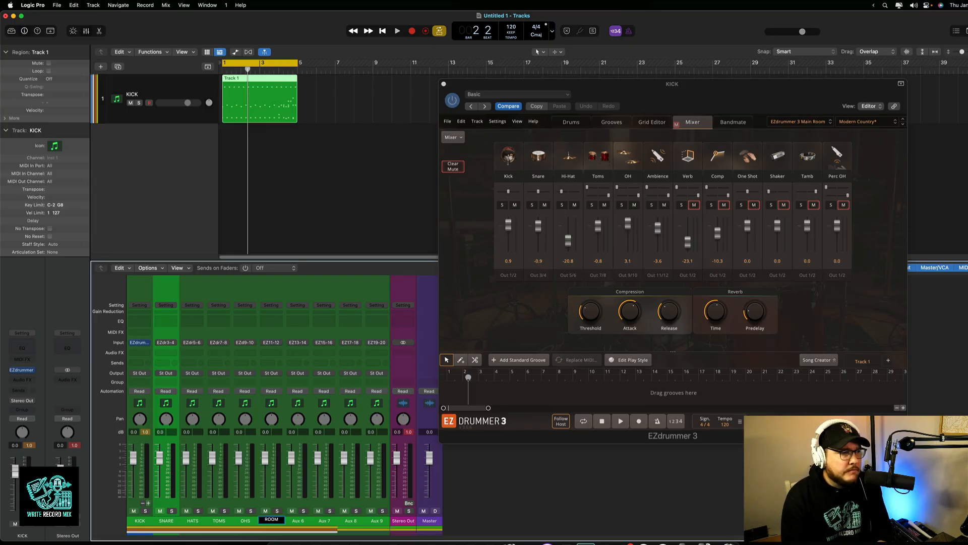
type(" MIC")
key("Tab")
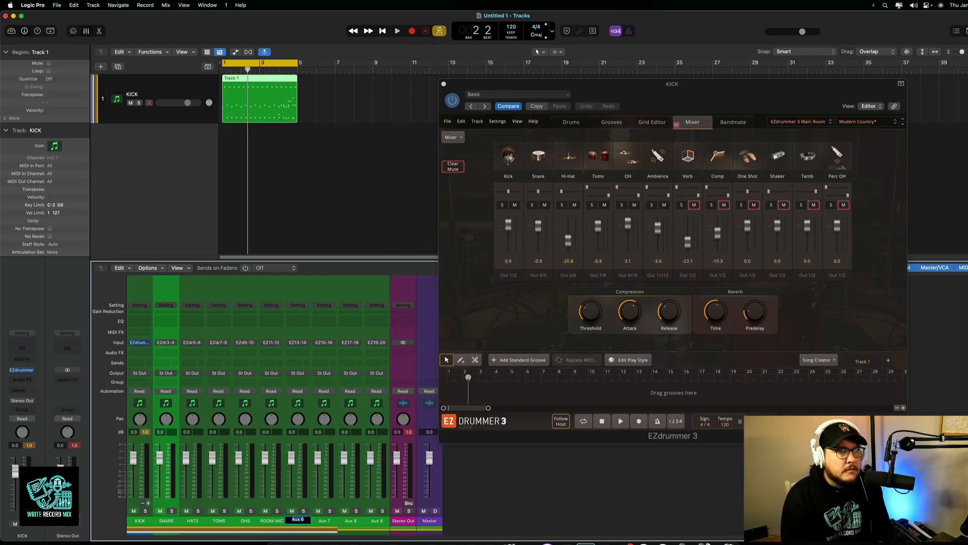
Close the EZdrummer window and remove the four unused aux channels, Aux 6 to Aux 9, from the mixer.
left_click(444, 84)
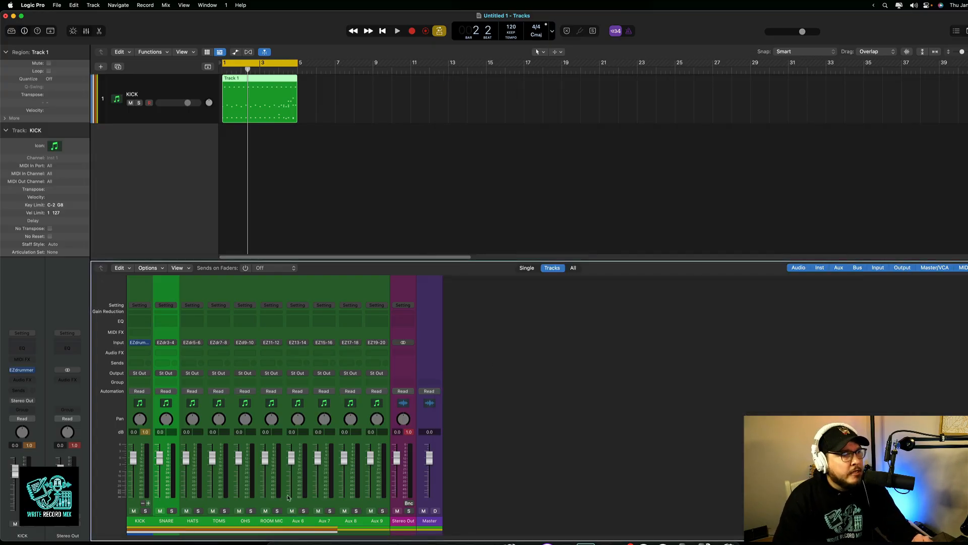
left_click(143, 504)
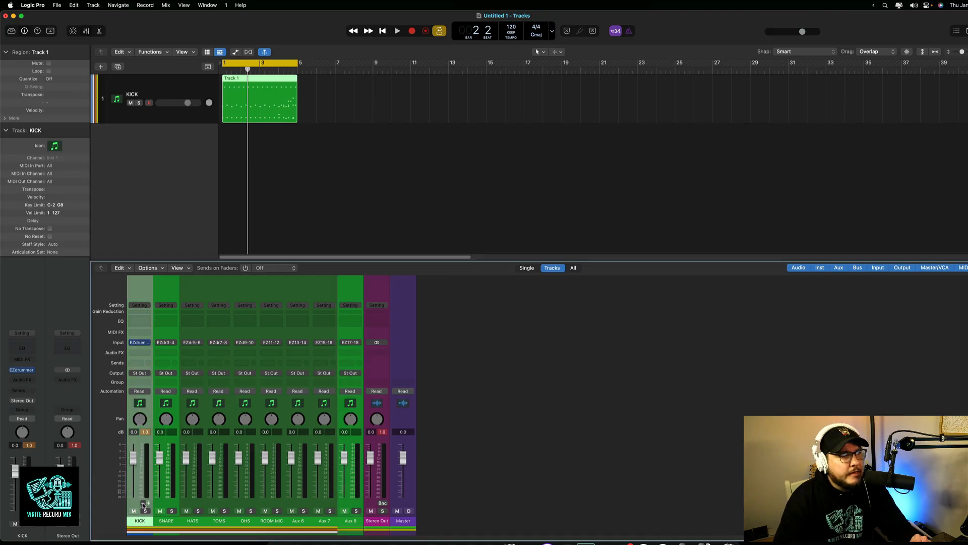
left_click(143, 503)
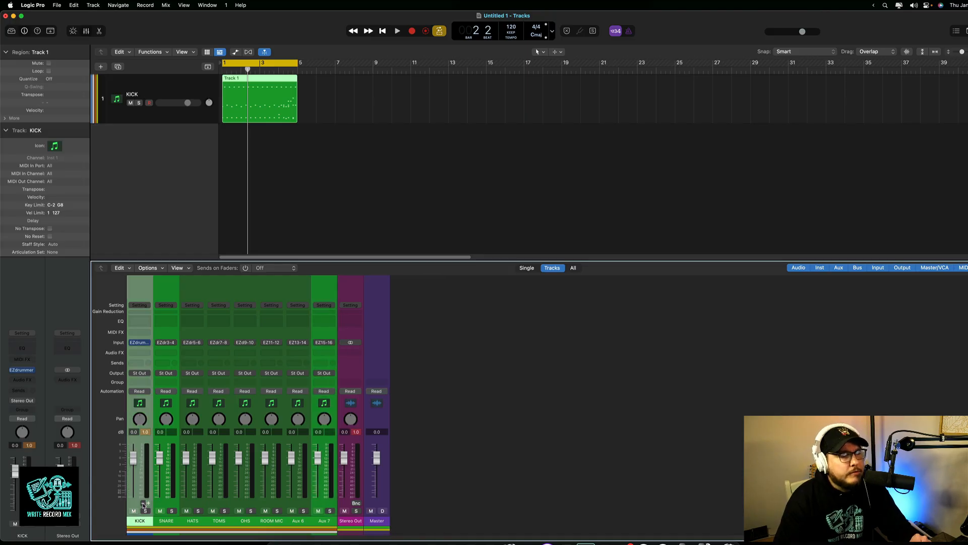
left_click(144, 503)
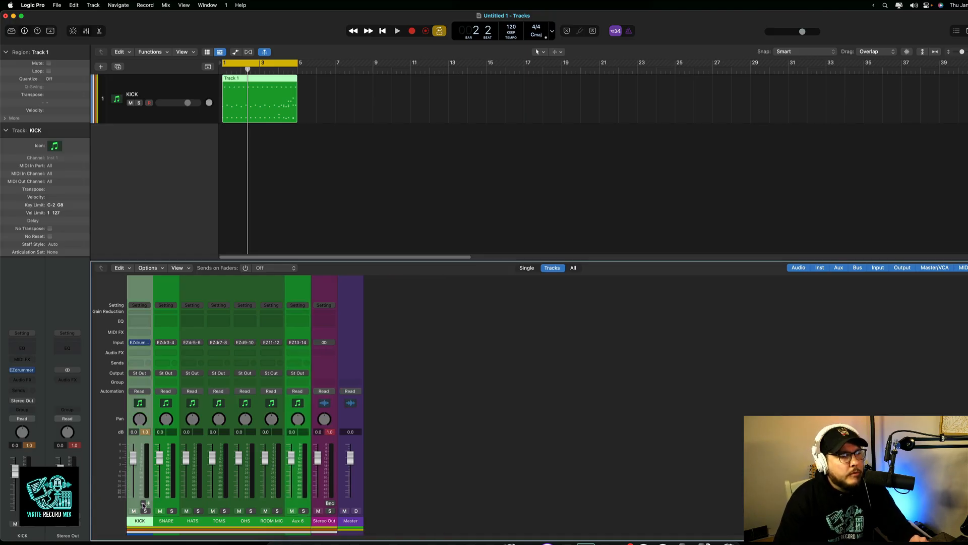
left_click(143, 503)
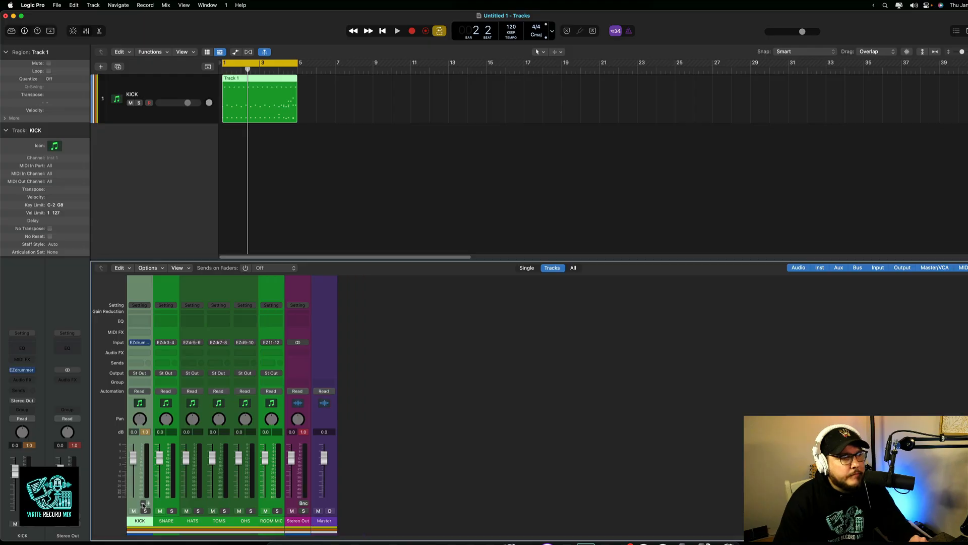
Create arrangement tracks for the SNARE, HATS, TOMS, OHS and ROOM MIC channels and hide the mixer.
left_click(270, 502)
left_click(137, 503)
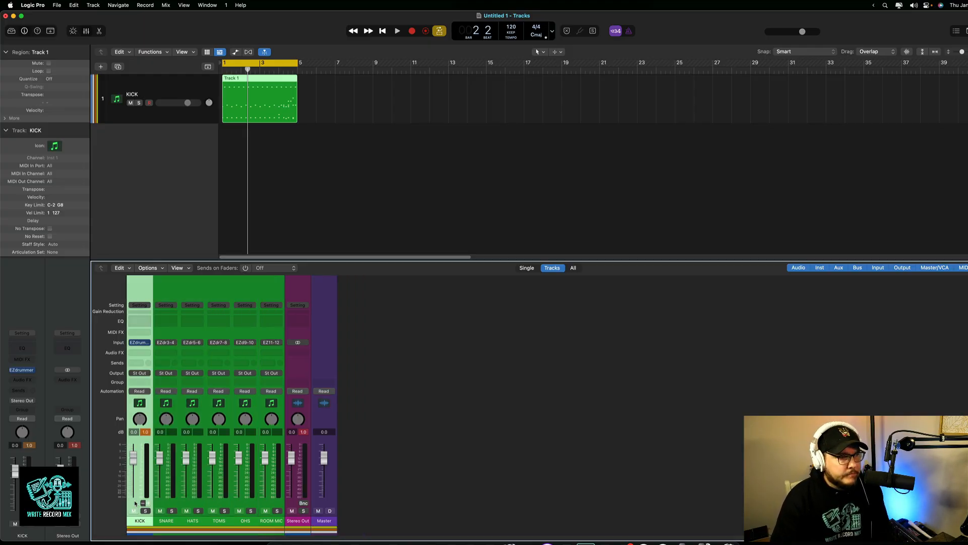
right_click(135, 501)
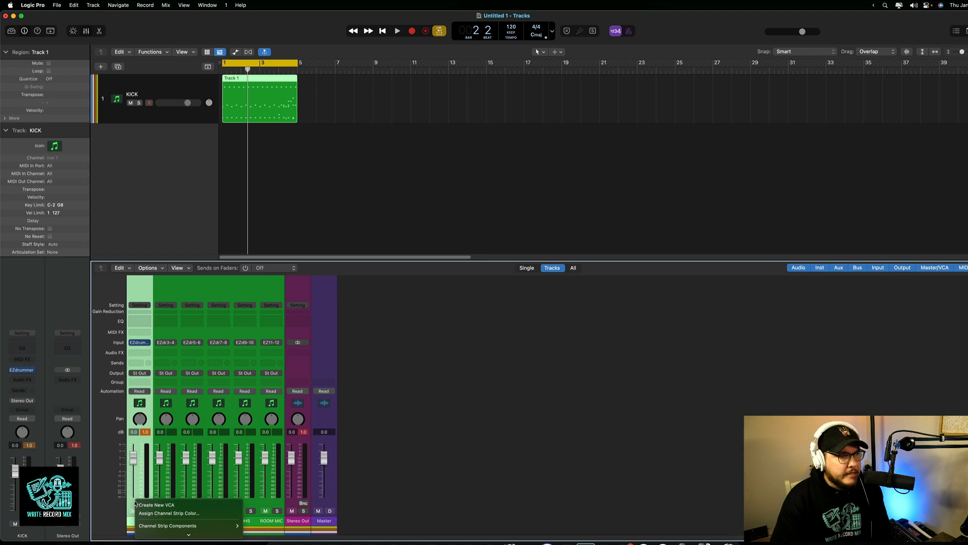
right_click(272, 503)
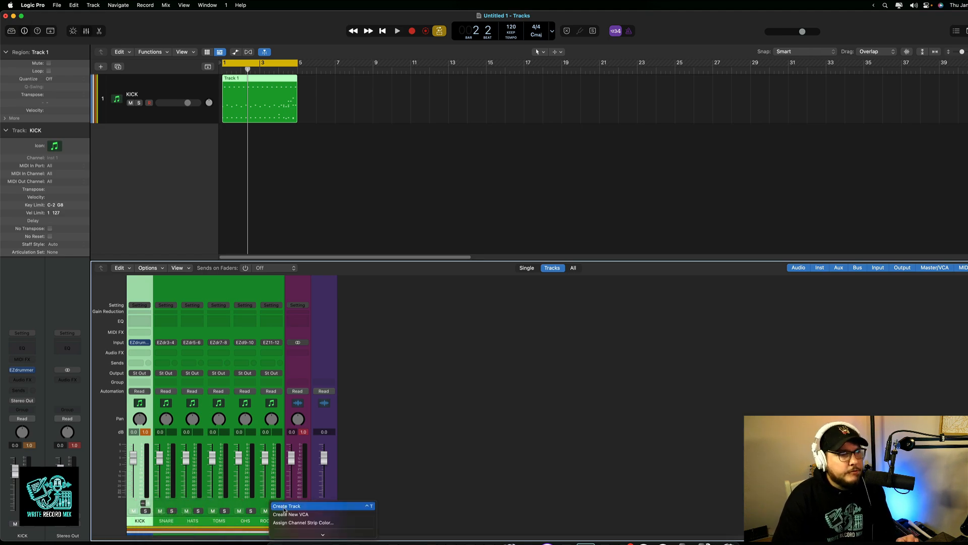
left_click(284, 506)
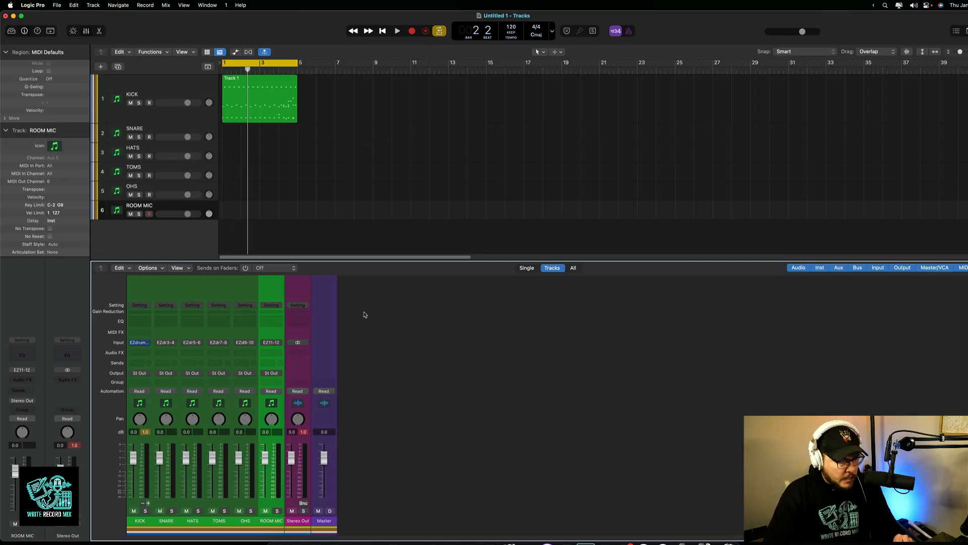
key("x")
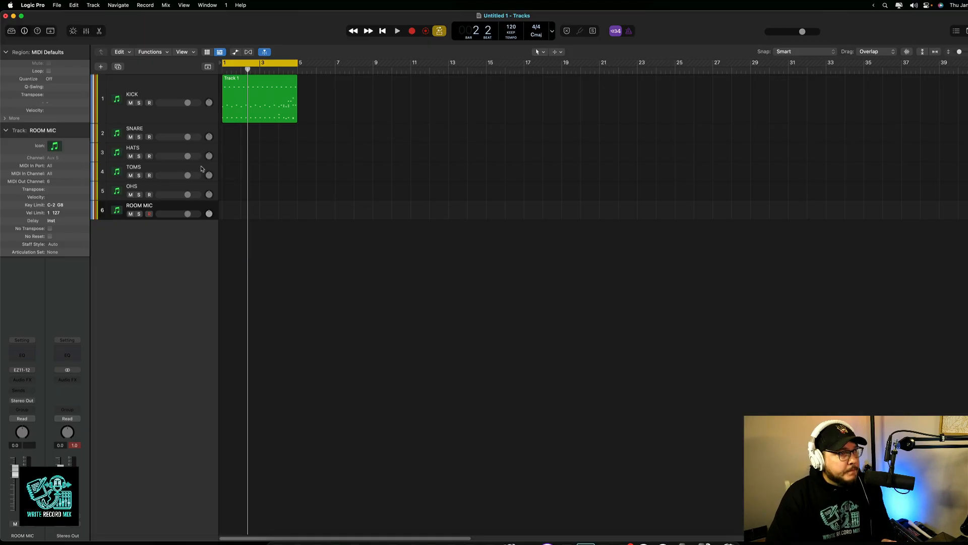
Group the tracks from KICK to ROOM MIC into a summing stack and name the stack DRUM SUB.
left_click(189, 92)
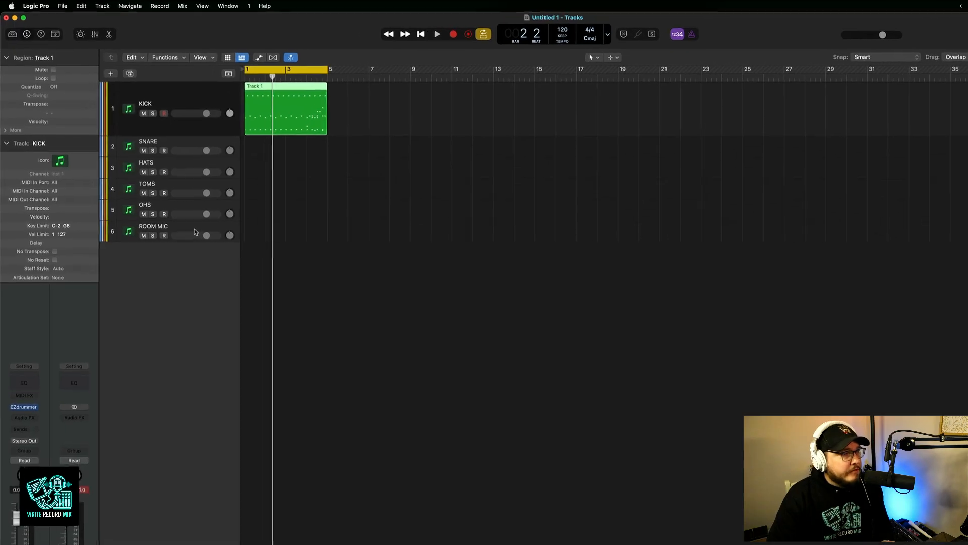
right_click(177, 213)
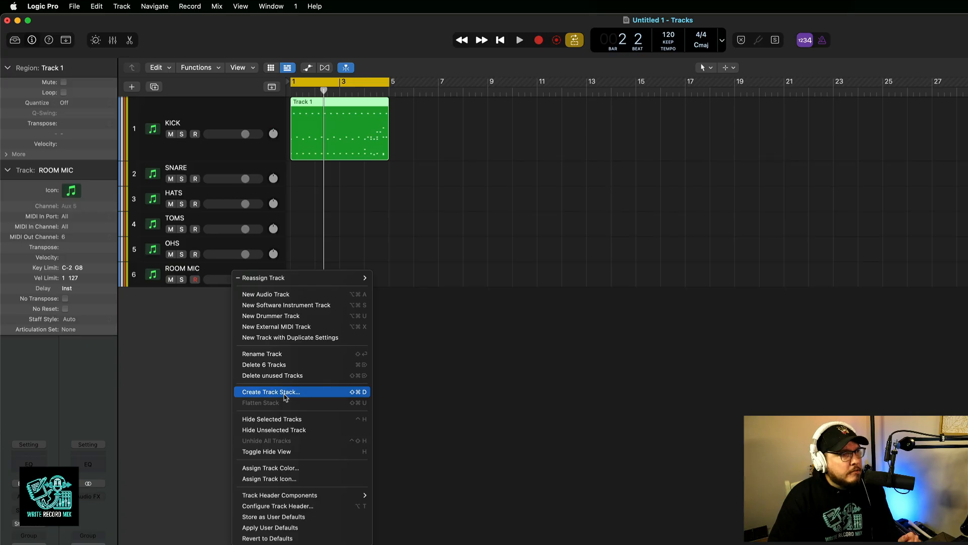
left_click(284, 393)
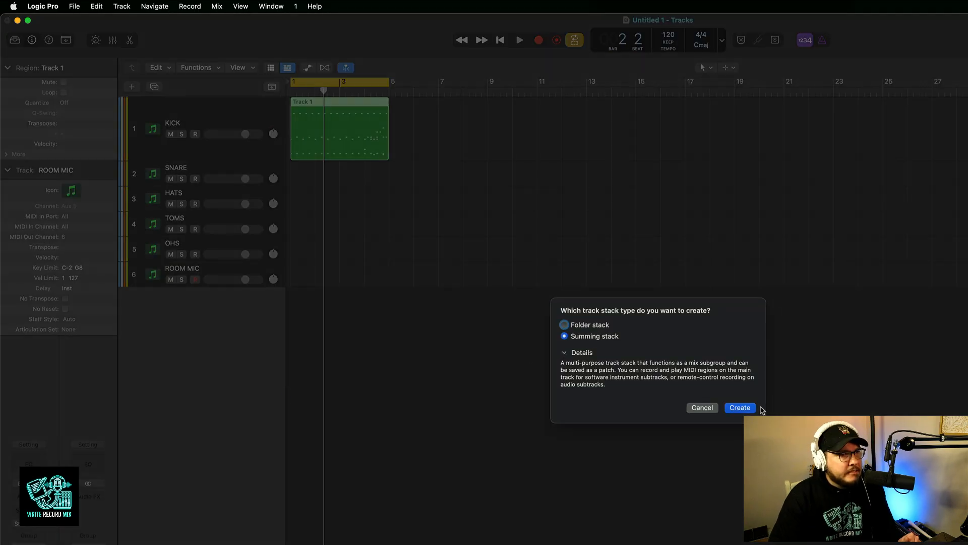
left_click(737, 413)
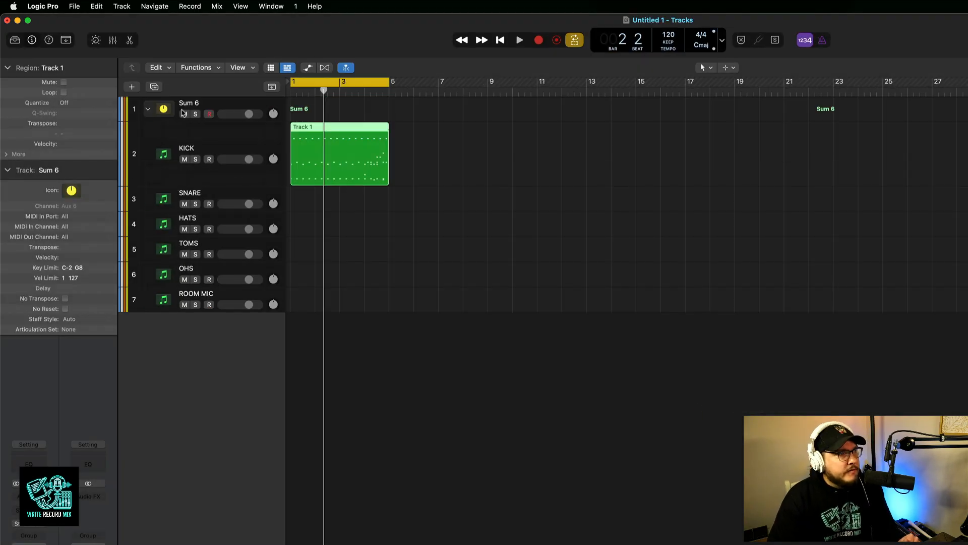
double_click(194, 103)
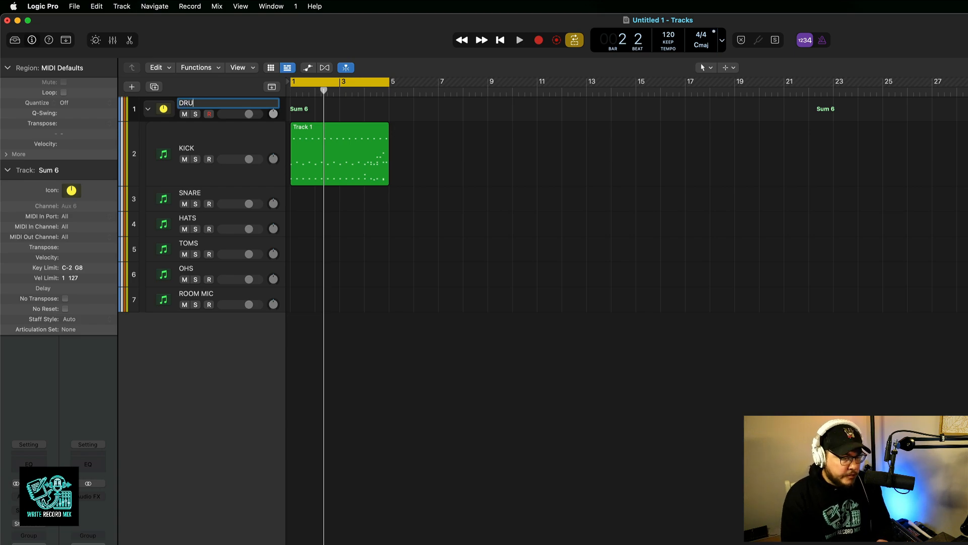
key("Return")
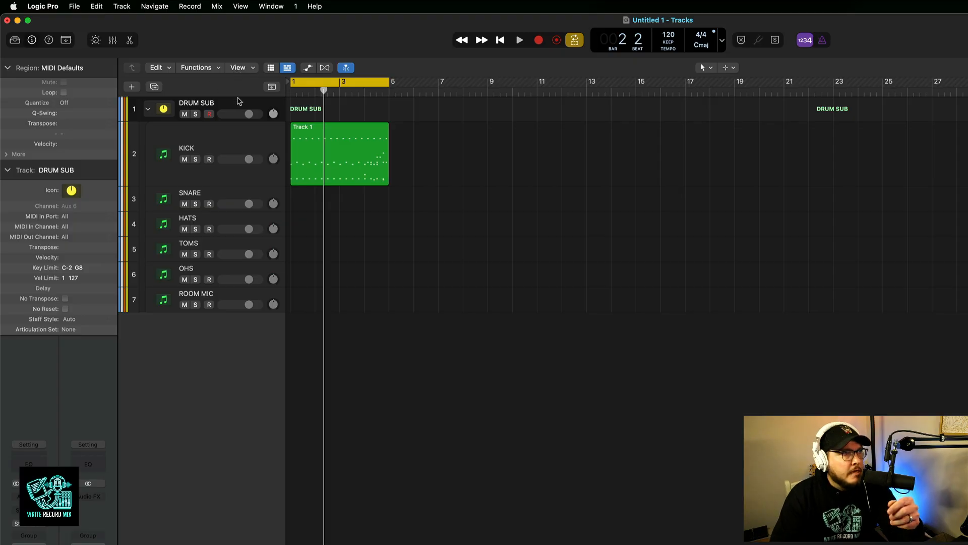
Play the drum pattern with the mixer shown, muting and unmuting DRUM SUB to check the whole kit's routing.
key("space")
key("x")
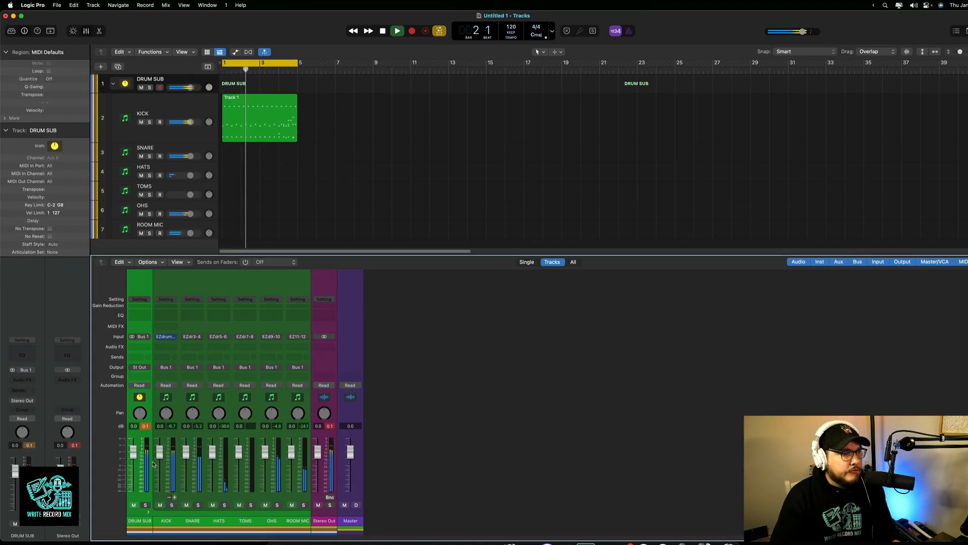
left_click(134, 505)
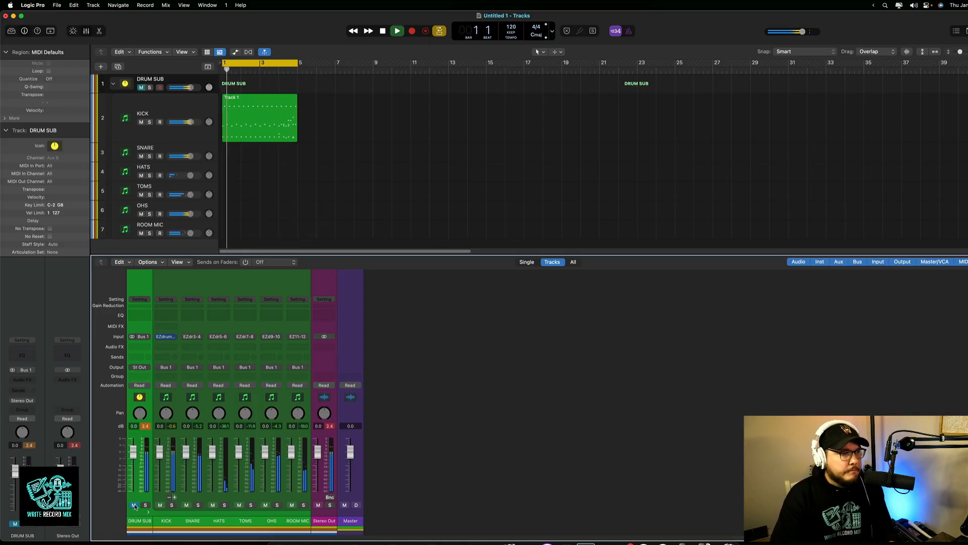
left_click(135, 507)
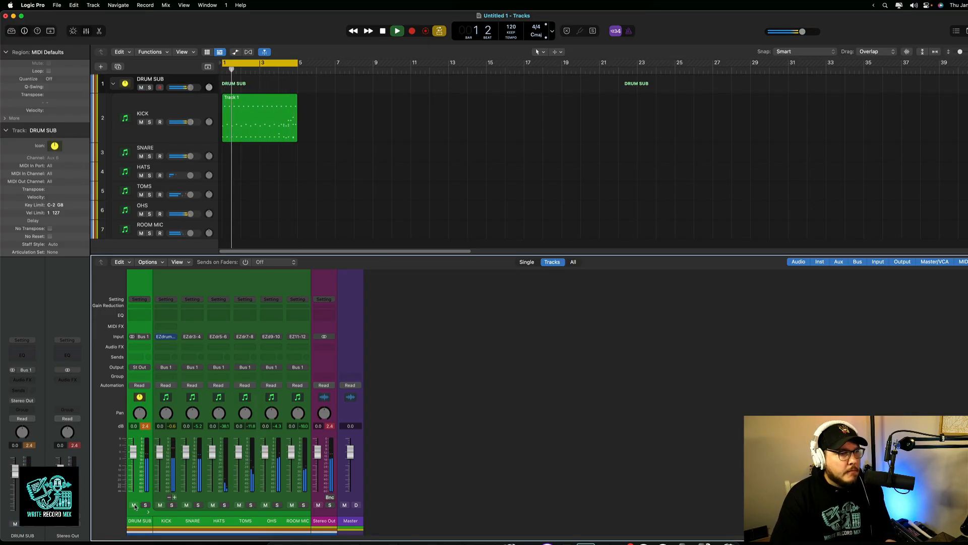
Solo KICK, SNARE, HATS, TOMS, OHS and ROOM MIC one at a time to check each channel, and stop playback.
left_click(171, 505)
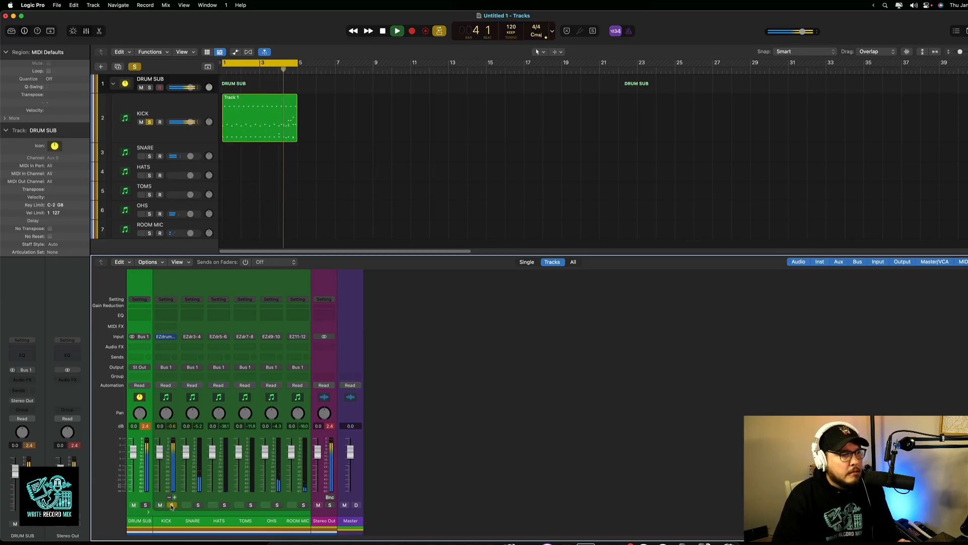
left_click(172, 505)
left_click(198, 506)
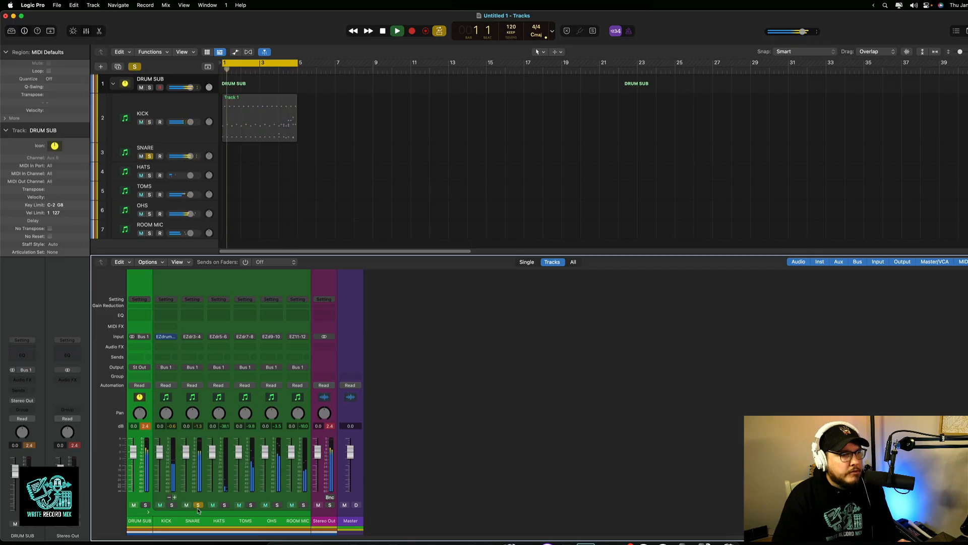
left_click(198, 505)
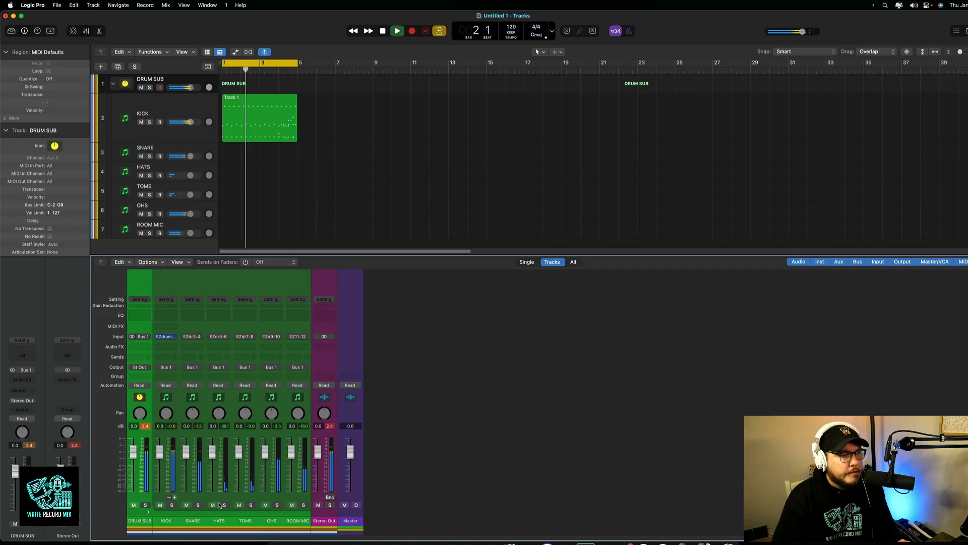
left_click(226, 503)
left_click(225, 505)
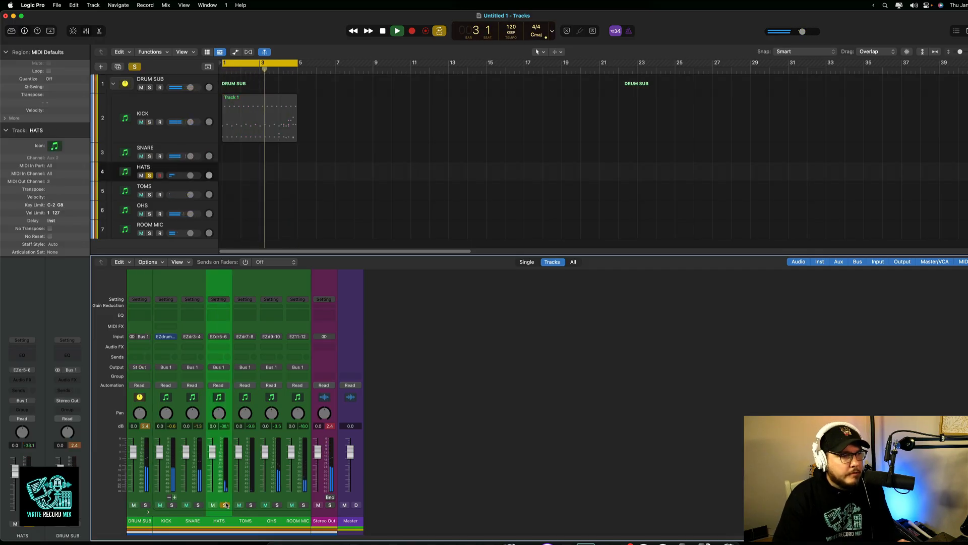
left_click(224, 505)
left_click(251, 505)
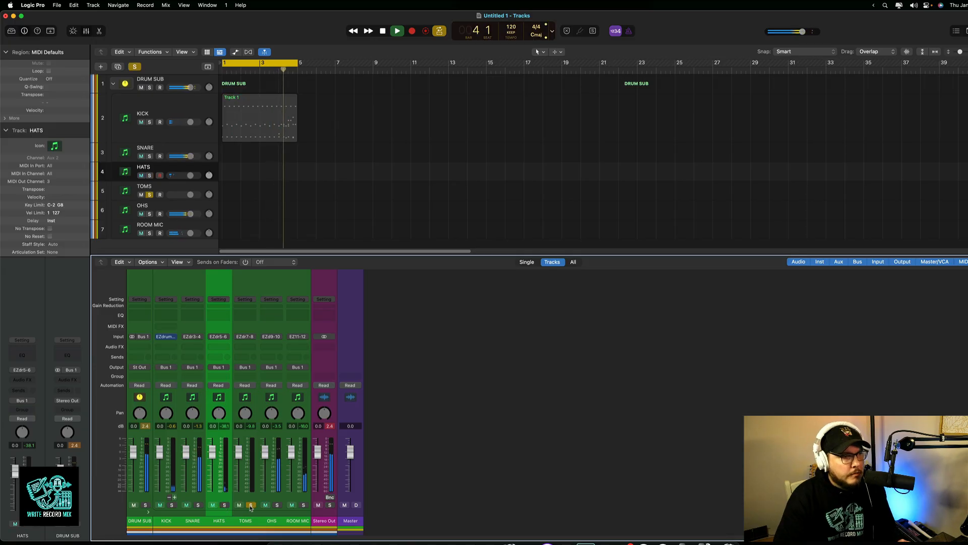
left_click(251, 505)
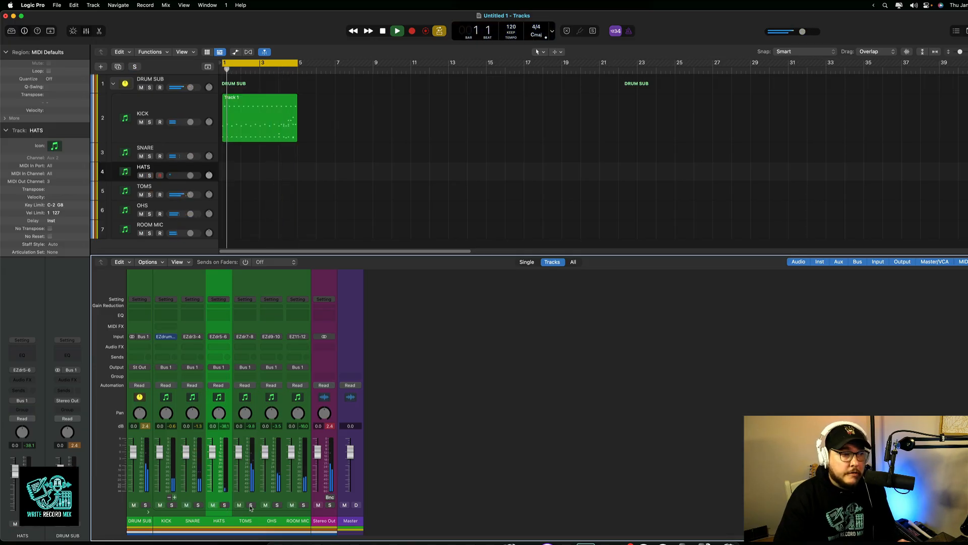
left_click(277, 504)
left_click(277, 505)
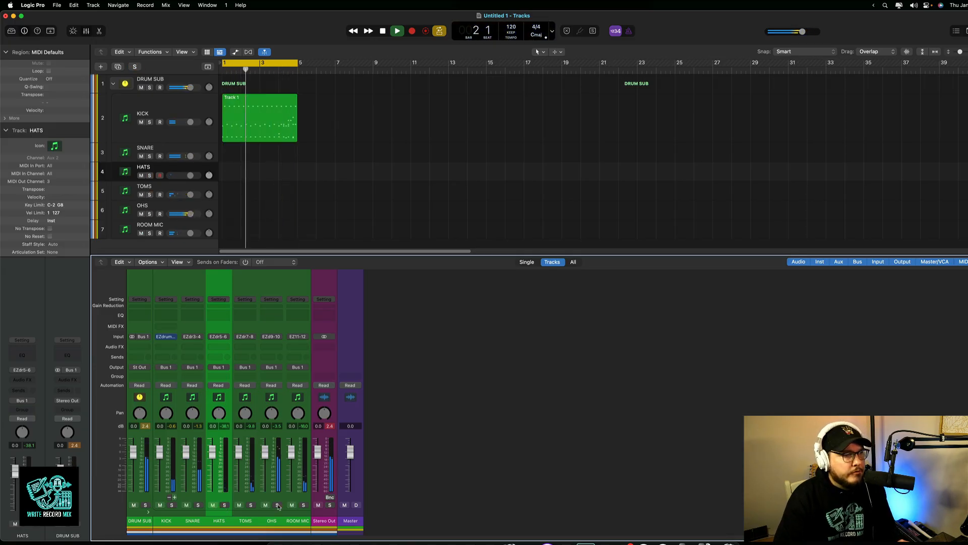
left_click(303, 505)
left_click(303, 505)
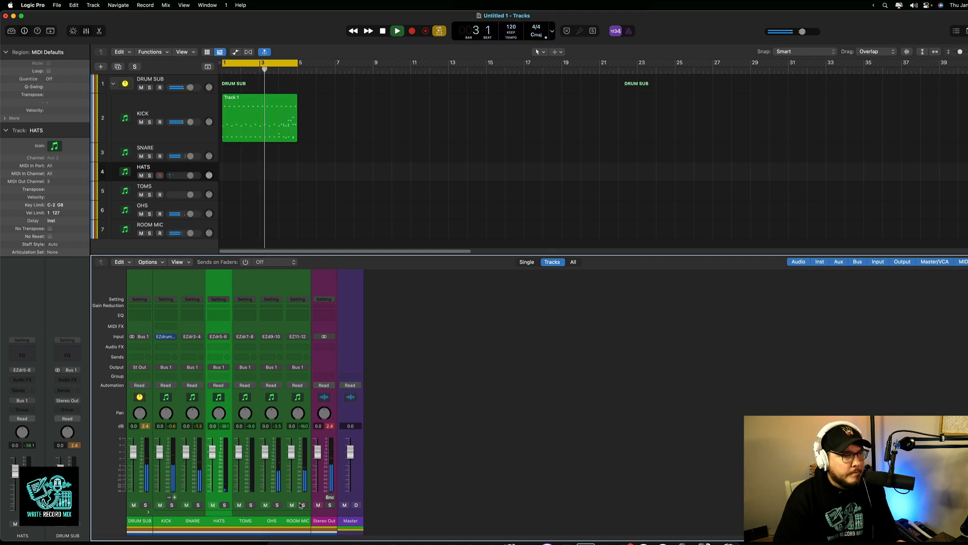
key("space")
Reset the Hi-Hat, Toms, OH, Ambience, Snare and Kick faders to 0.0 in the EZdrummer mixer and close the plug-in window.
left_click(166, 337)
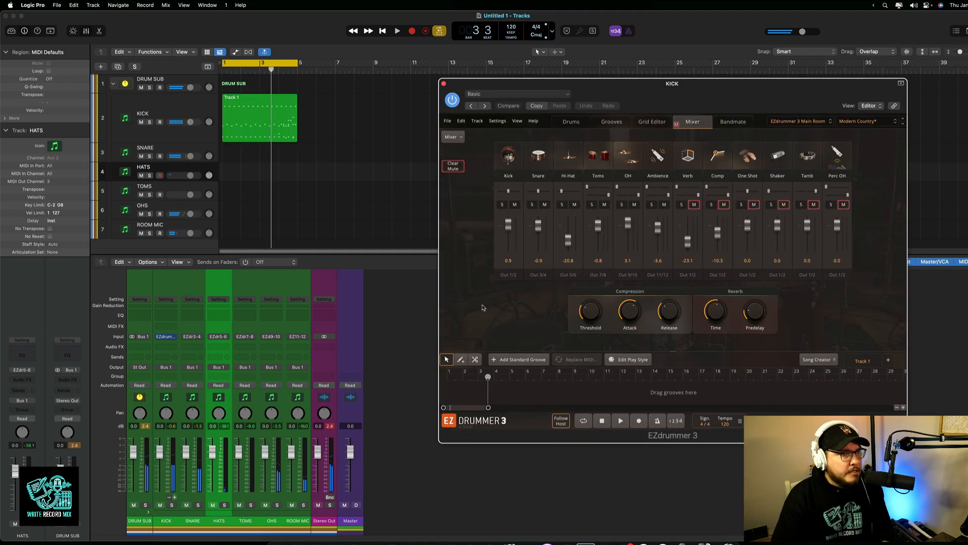
left_click(570, 244, "alt")
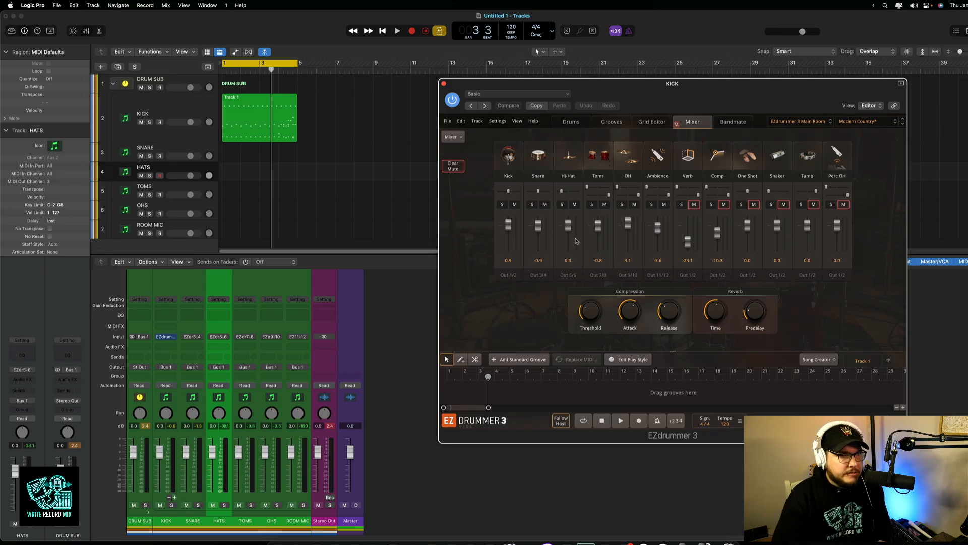
left_click(598, 232, "alt")
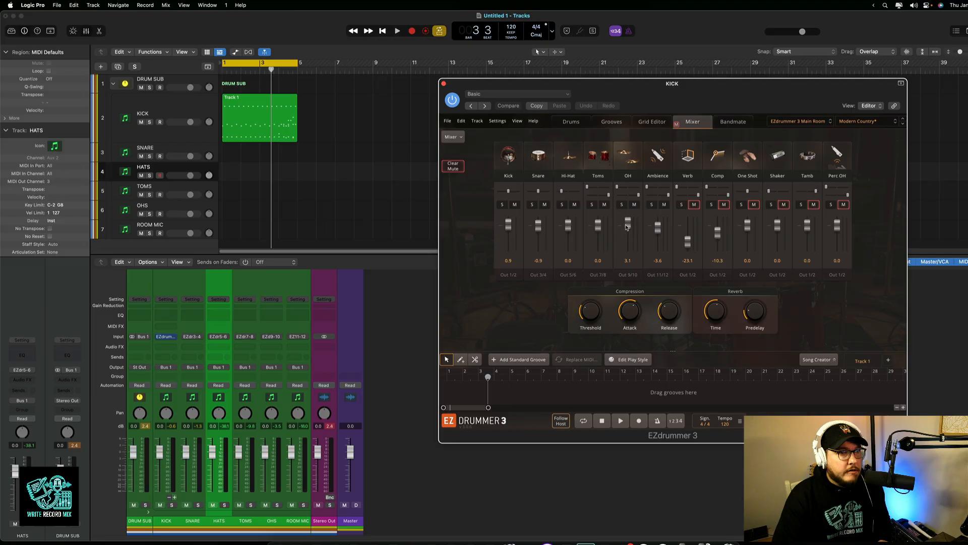
left_click(626, 226, "alt")
left_click(657, 228, "alt")
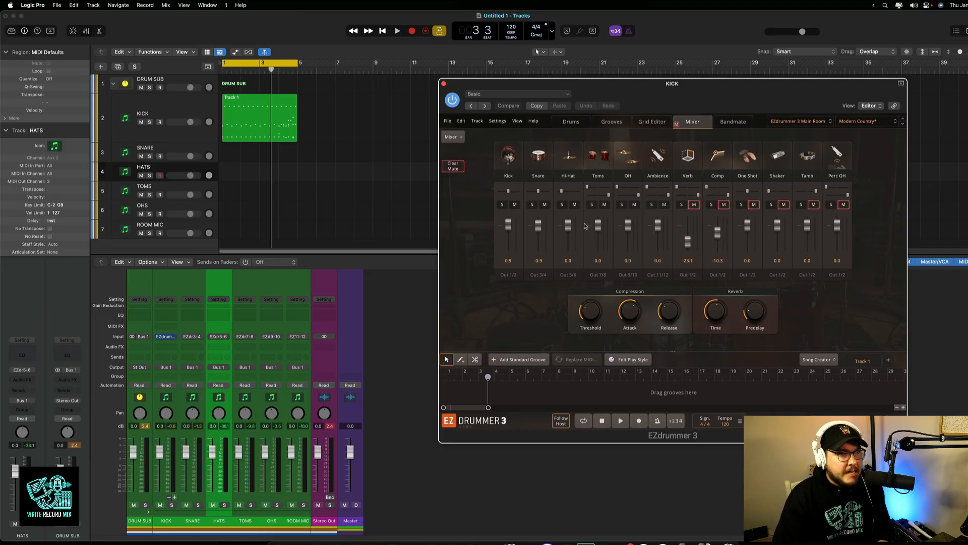
left_click(541, 232, "alt")
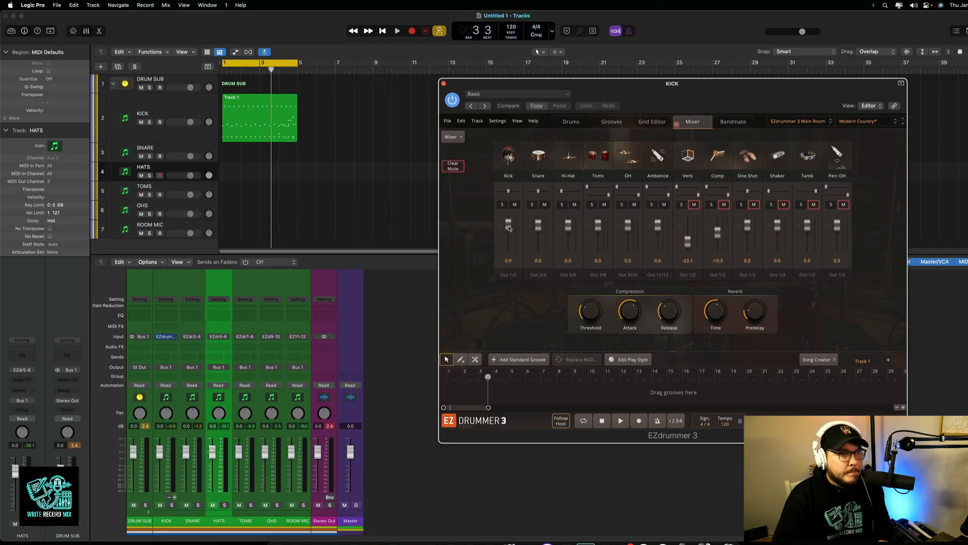
left_click(509, 225, "alt")
left_click(443, 84)
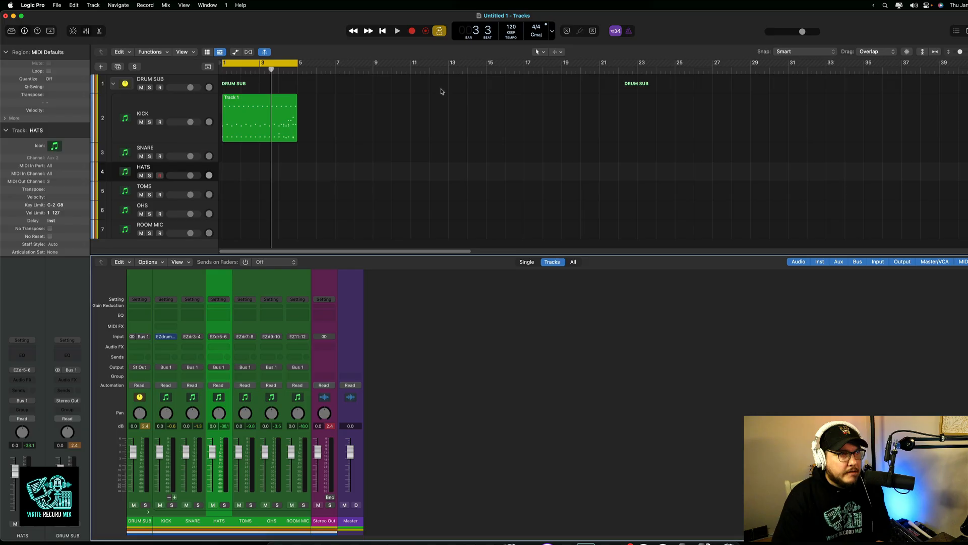
Play the drum pattern from the beginning to check the channel levels, and stop playback.
key("Return")
key("space")
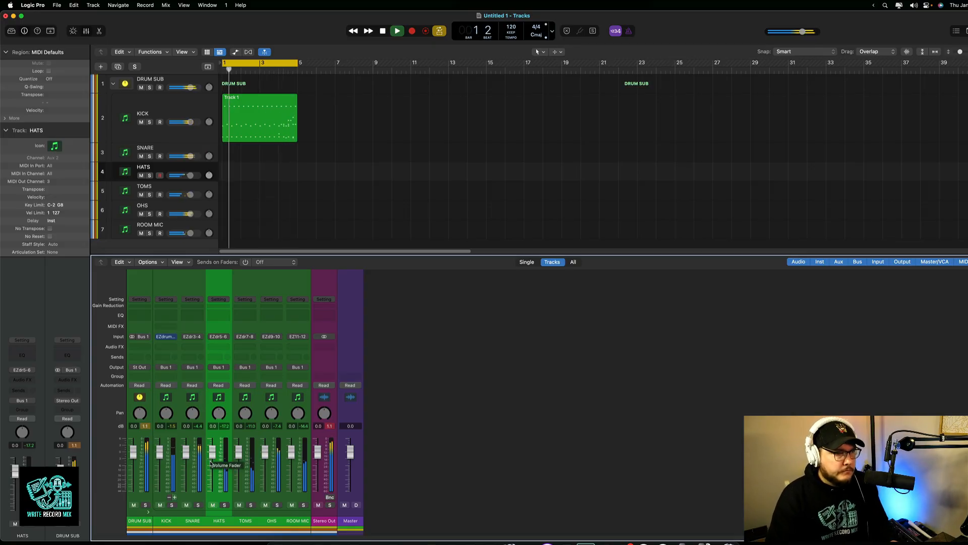
key("space")
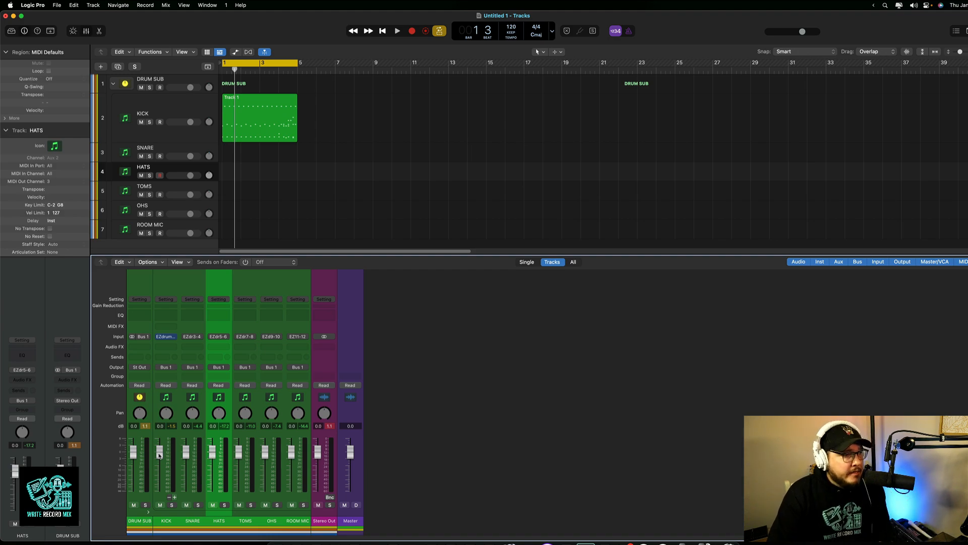
Balance the drums during playback by setting the KICK fader to -7.0 dB, SNARE to -1.0 dB and ROOM MIC to 0.5 dB.
key("space")
left_click_drag(158, 456, 186, 455)
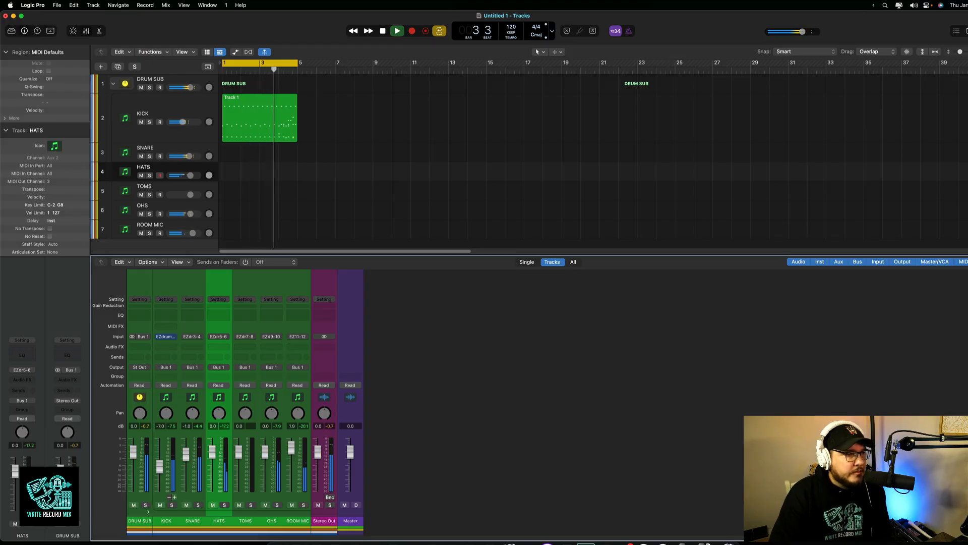
mouse_move(291, 452)
left_mouse_down()
mouse_move(291, 440)
mouse_move(291, 452)
left_mouse_up()
key("space")
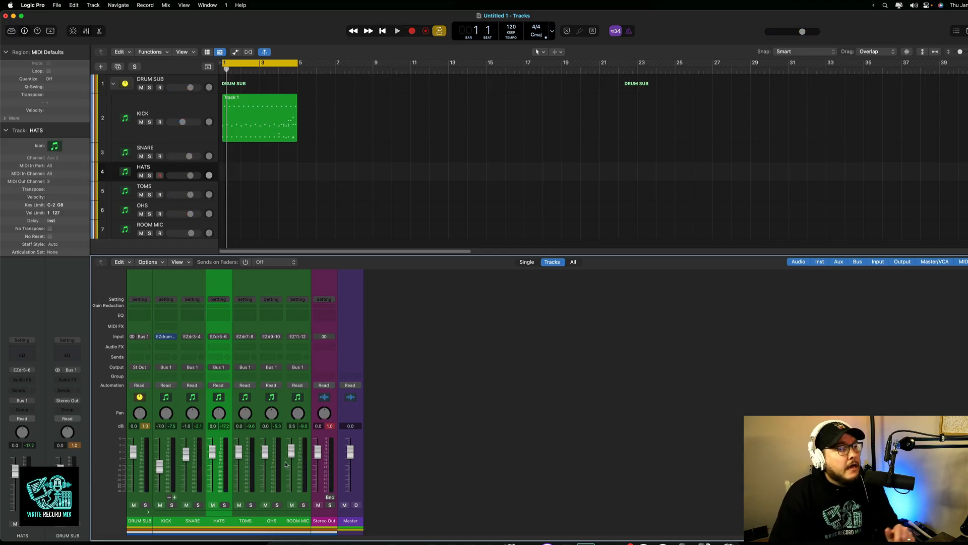
left_click(294, 495)
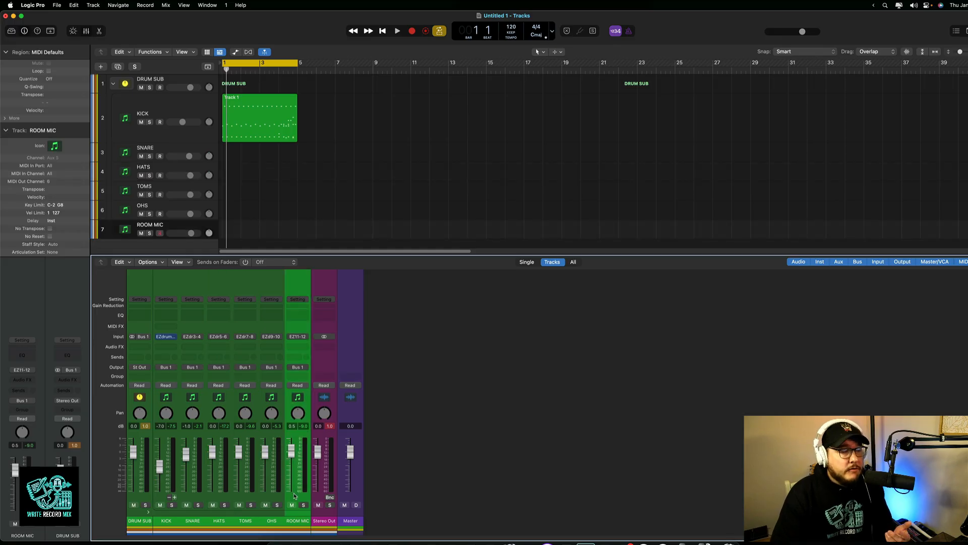
left_click(99, 5)
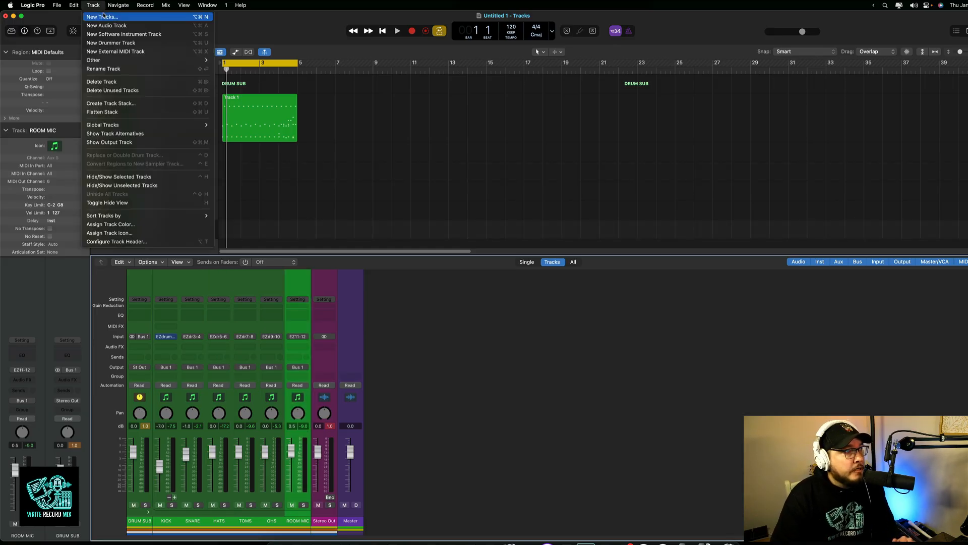
left_click(413, 380)
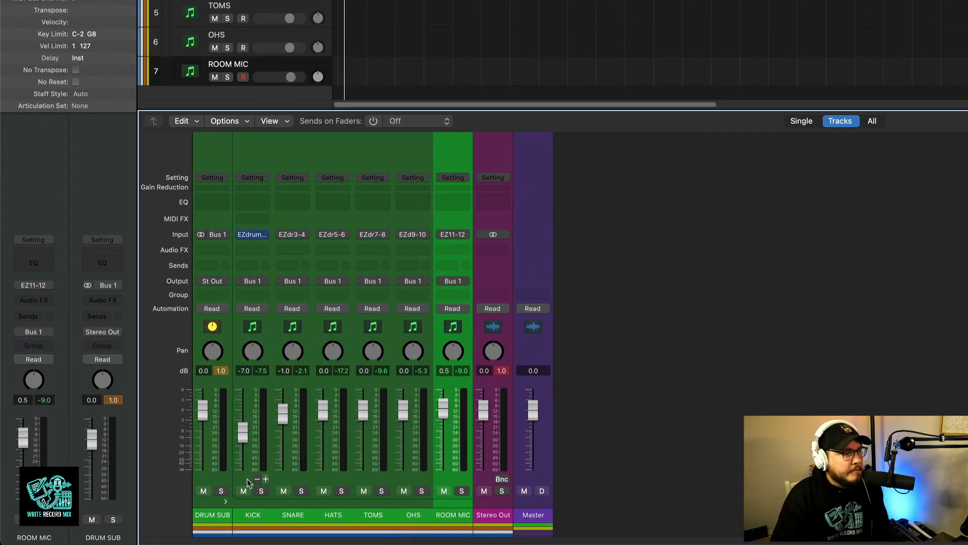
Add a Bus 2 send to all channels from KICK to ROOM MIC and name the new aux channel D VERB.
left_click(247, 479, "shift")
left_click(255, 266)
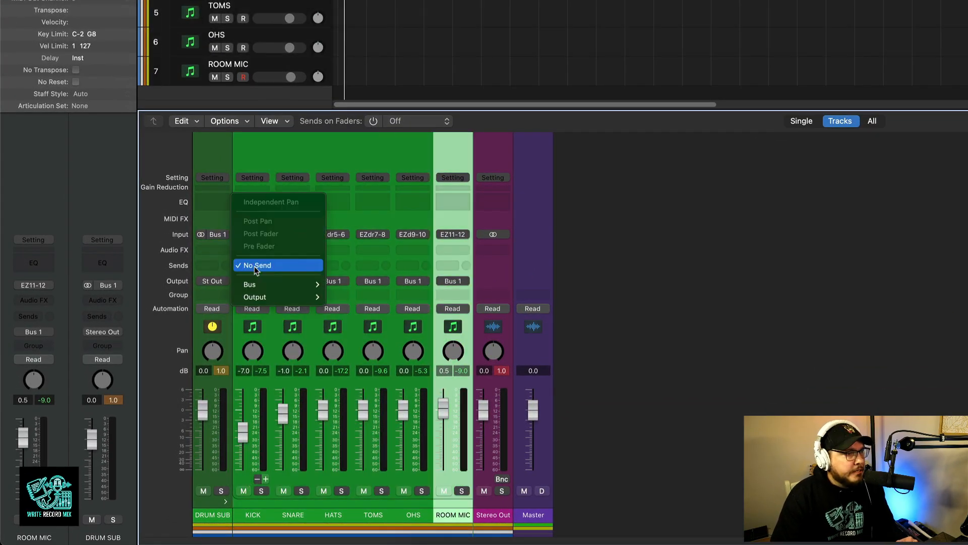
mouse_move(260, 283)
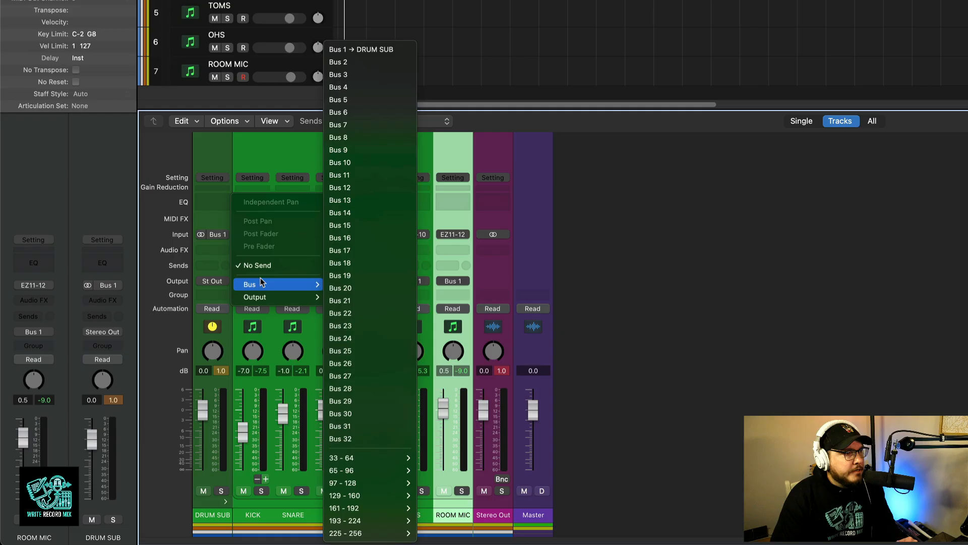
left_click(348, 63)
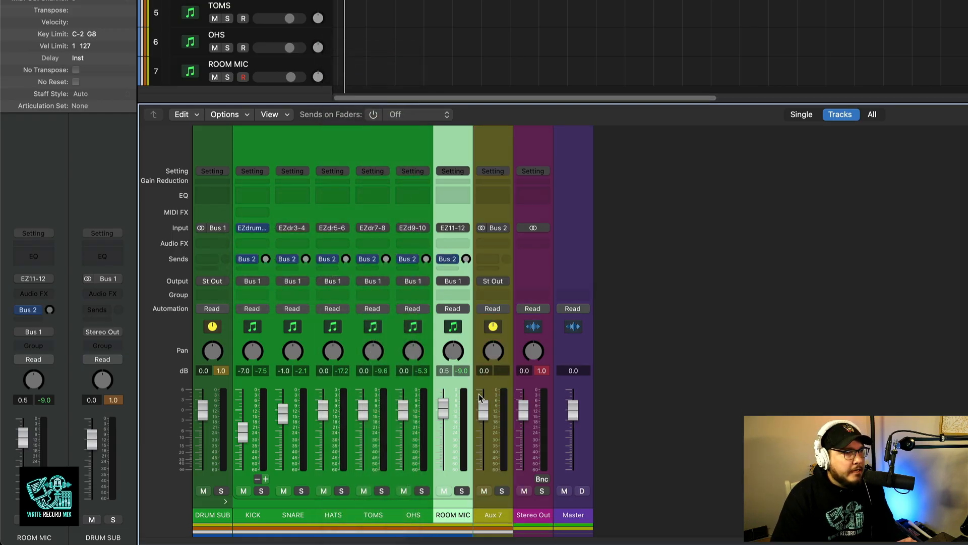
left_click(502, 514)
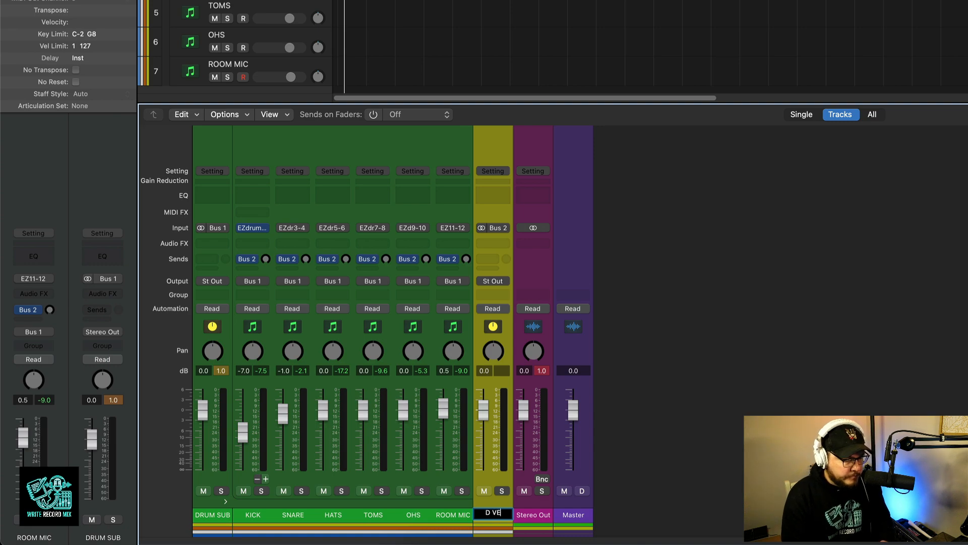
key("Return")
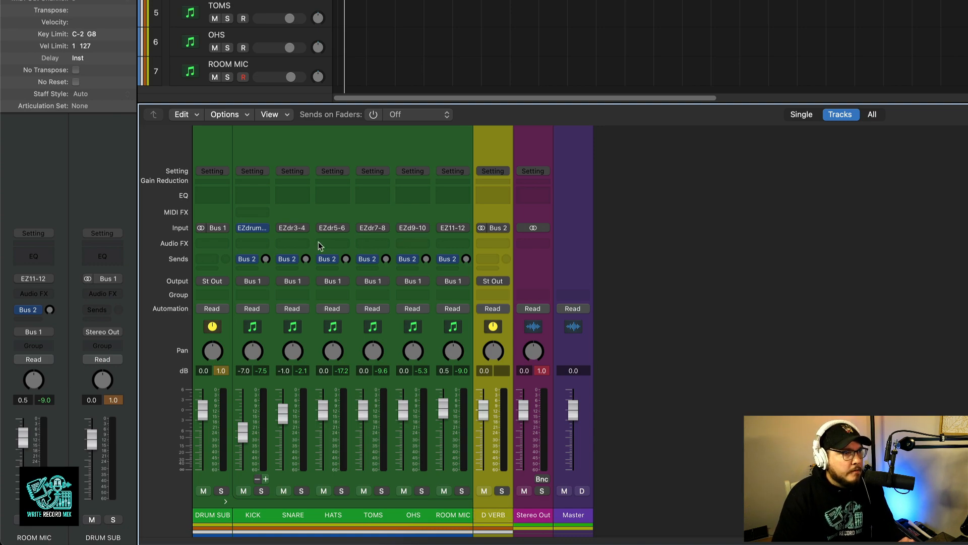
Insert the stereo ValhallaVintageVerb plug-in on the D VERB channel.
left_click(495, 247)
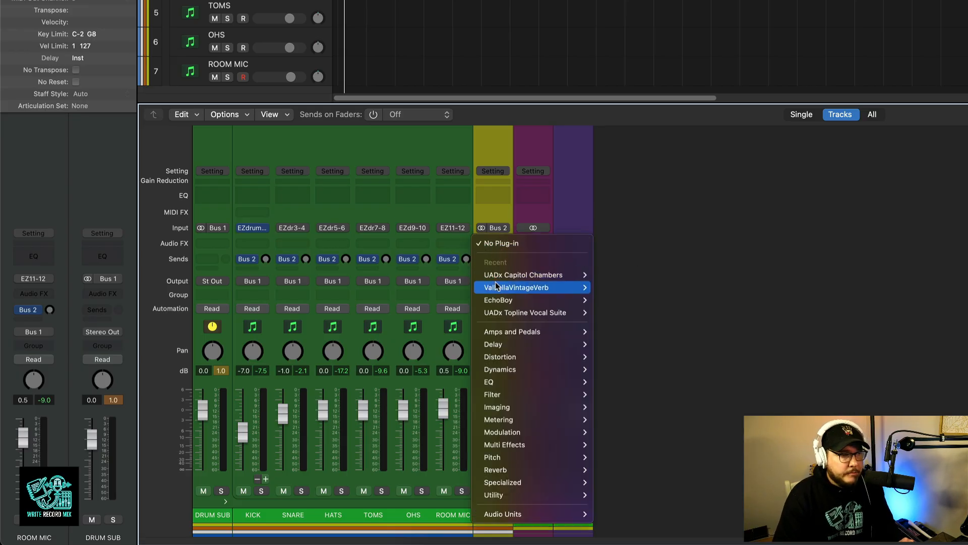
mouse_move(558, 279)
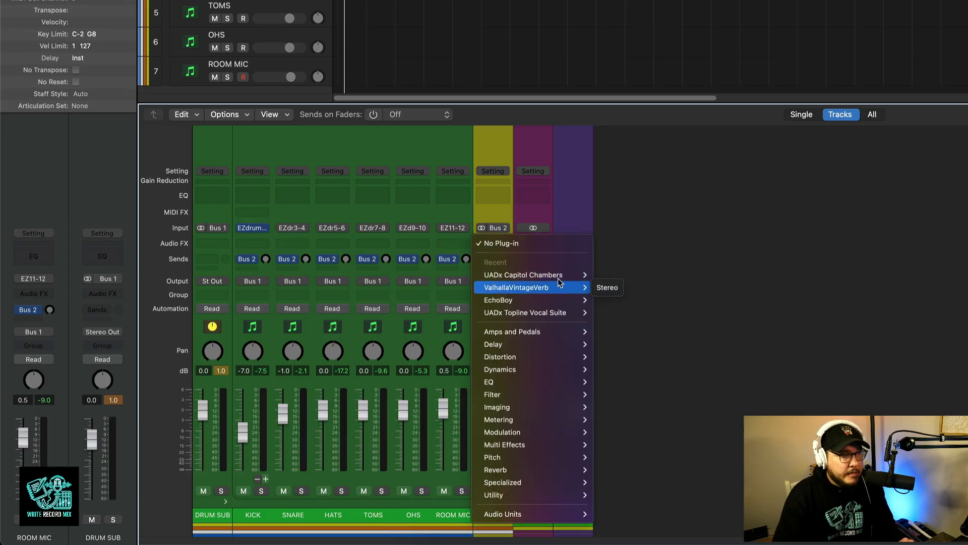
left_click(607, 287)
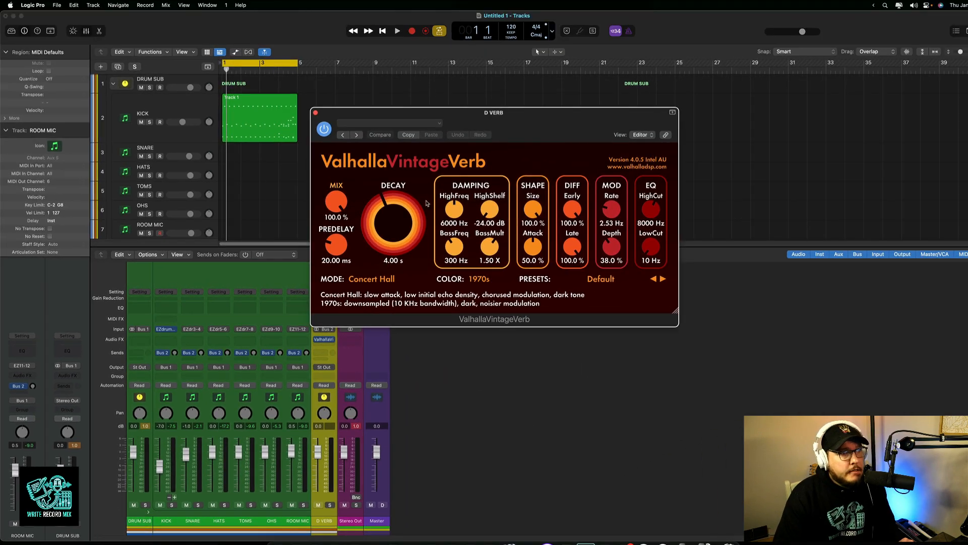
Set the reverb to NOW color, Smooth Room mode, 1.82 s decay, 380 Hz LowCut and 4930 Hz HighCut, and close the plug-in window.
left_click(474, 279)
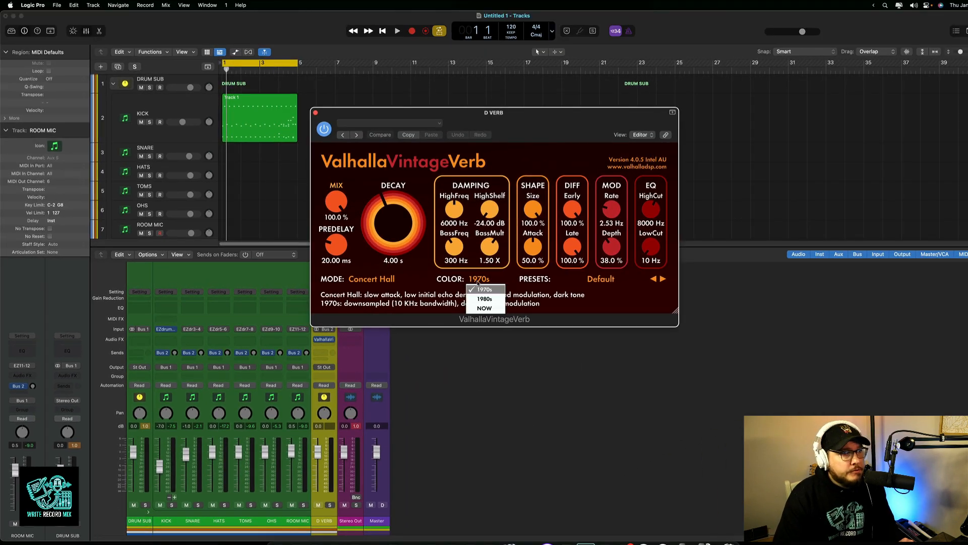
left_click(479, 309)
left_click(394, 280)
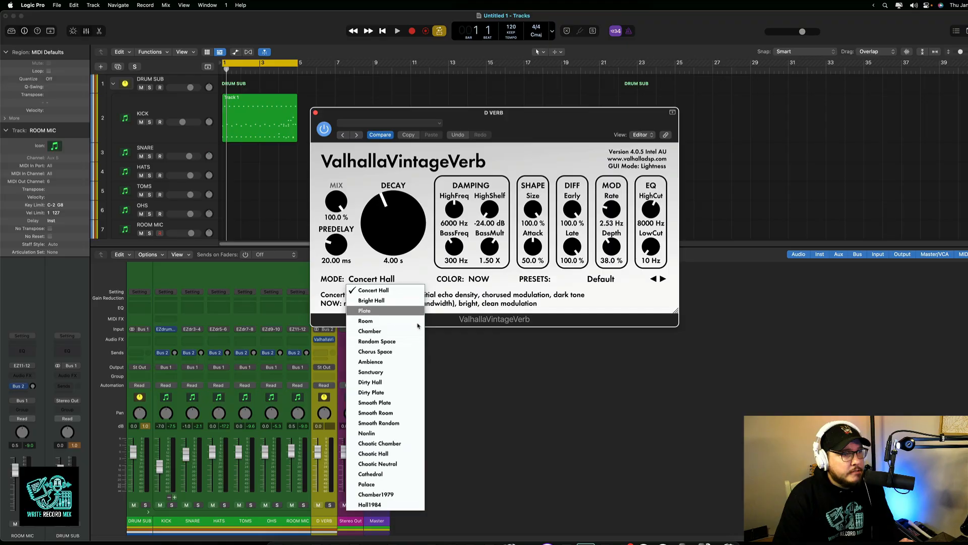
left_click(413, 411)
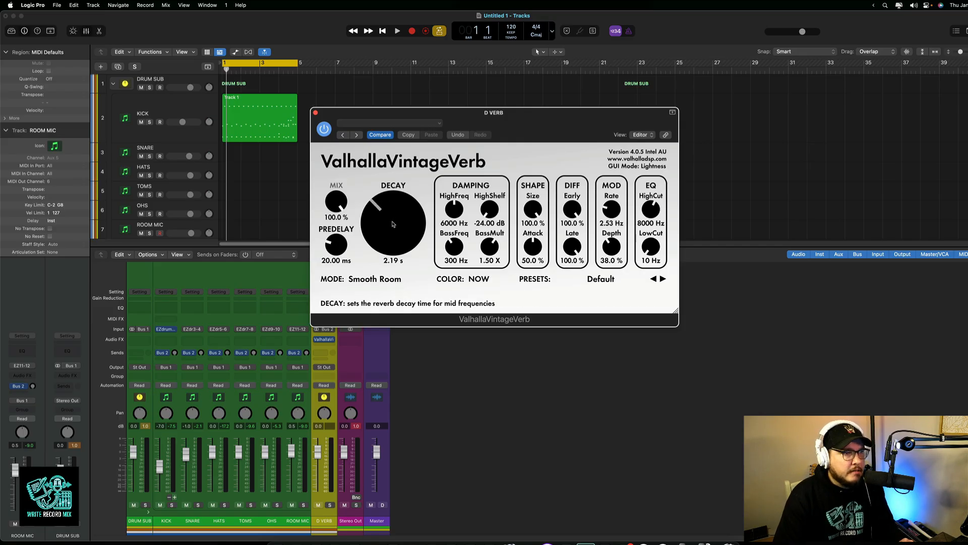
left_click_drag(393, 226, 394, 227)
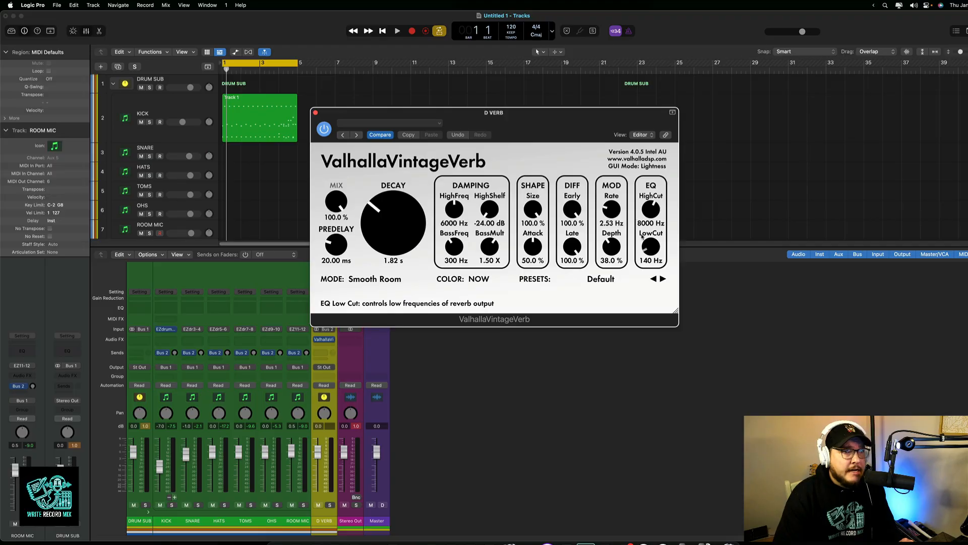
mouse_move(642, 236)
left_mouse_down()
mouse_move(640, 225)
mouse_move(649, 228)
left_mouse_up()
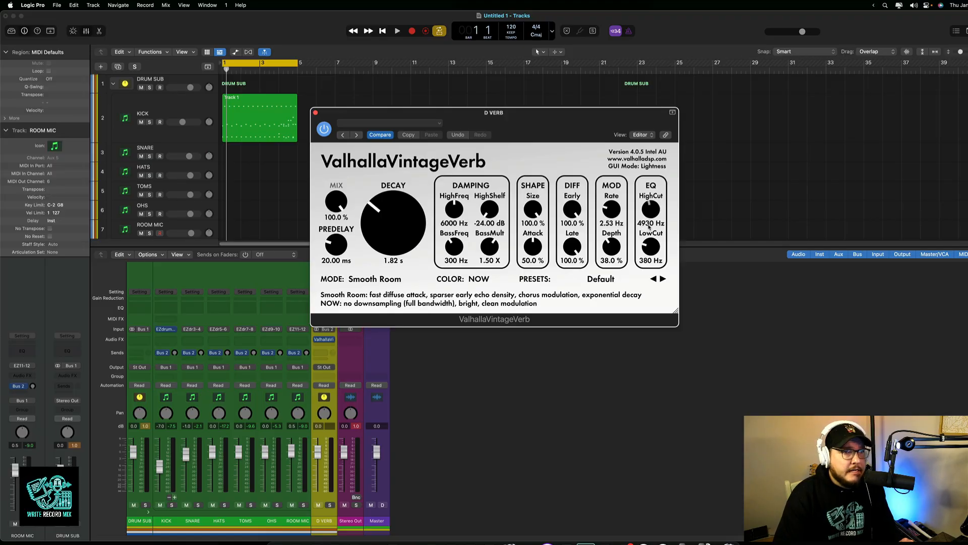
left_click(316, 113)
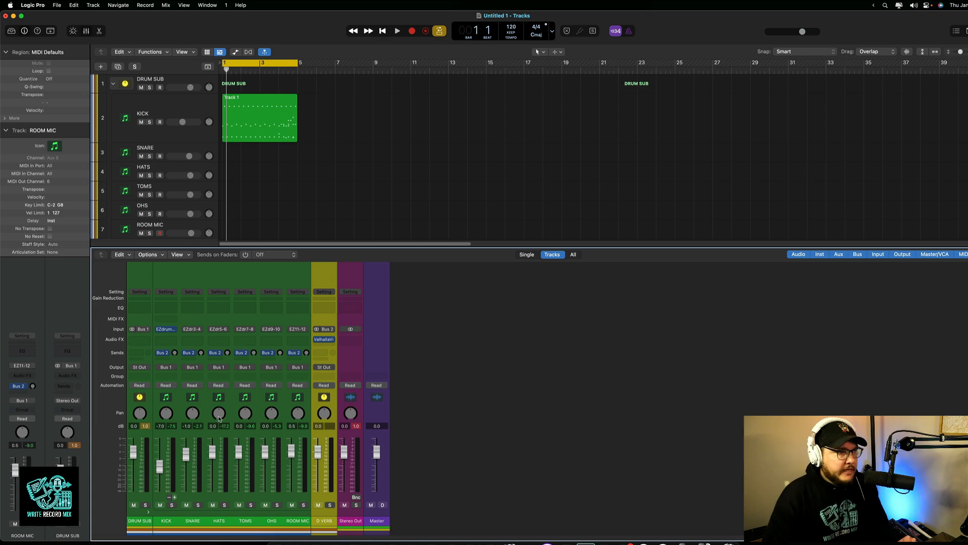
Reset the KICK fader to 0.0 dB and set the Bus 2 send levels during playback, with SNARE at -10.0 dB and ROOM MIC at -18.3 dB.
left_click(161, 463, "alt")
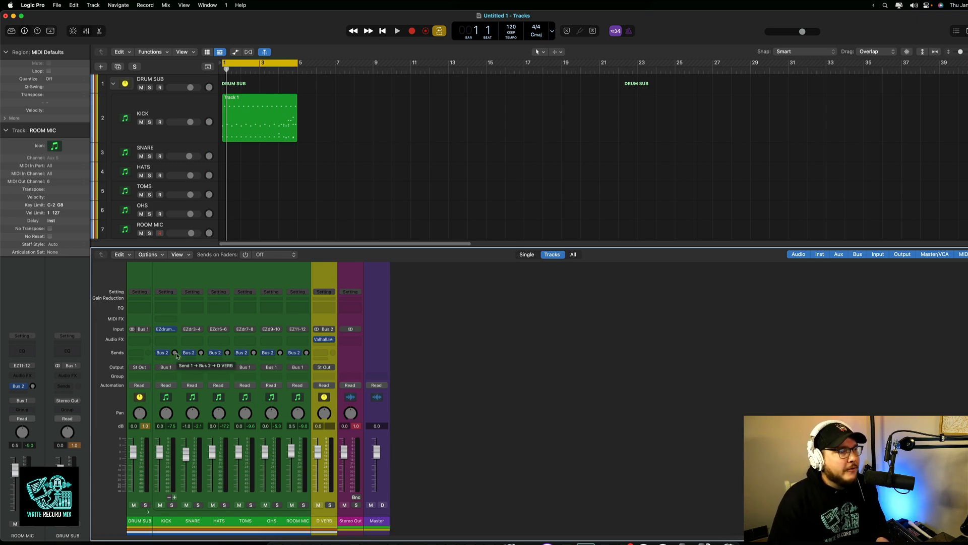
key("space")
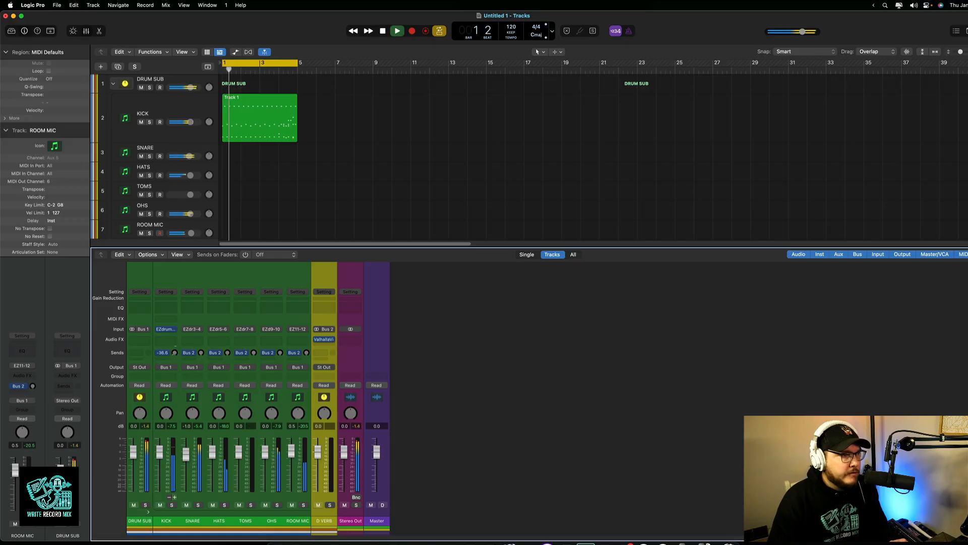
left_click_drag(176, 354, 201, 317)
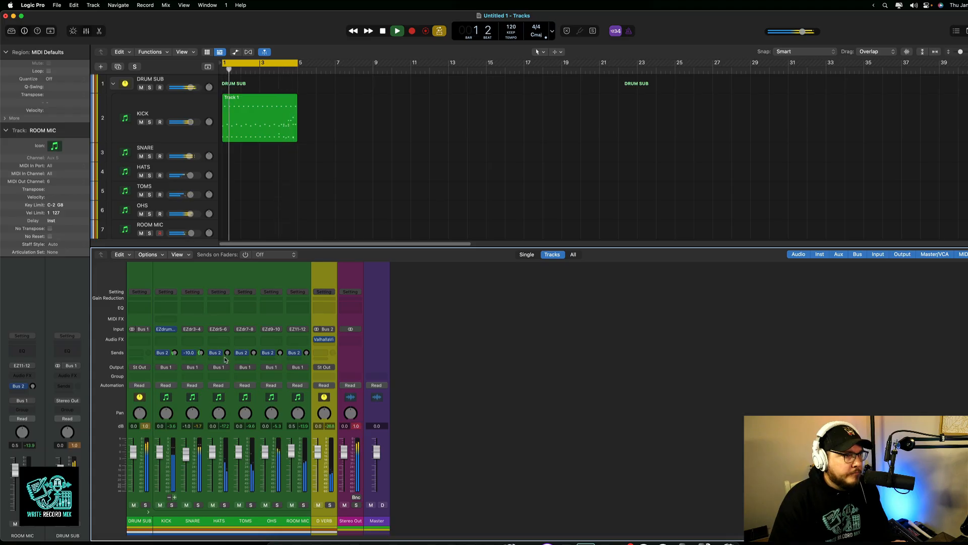
left_click_drag(227, 354, 280, 322)
left_click_drag(306, 354, 305, 335)
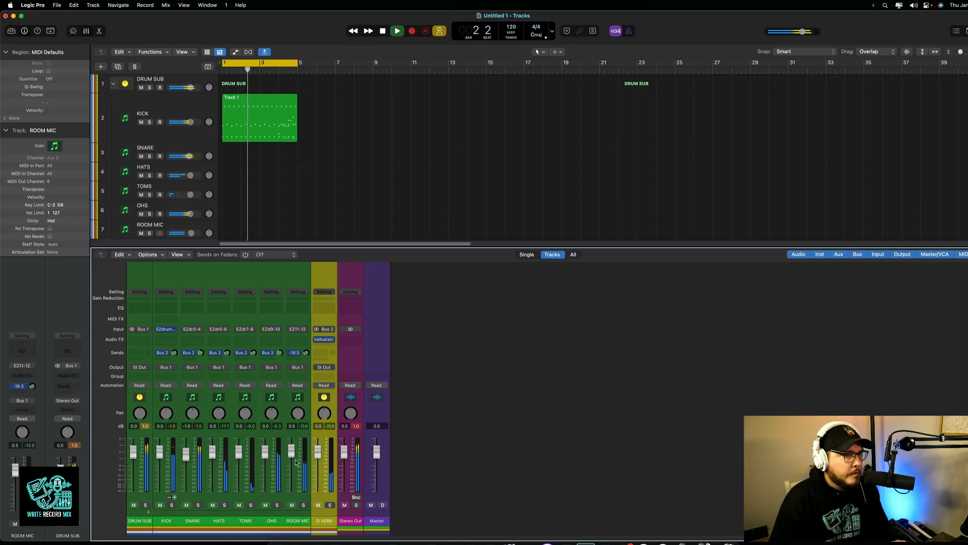
key("space")
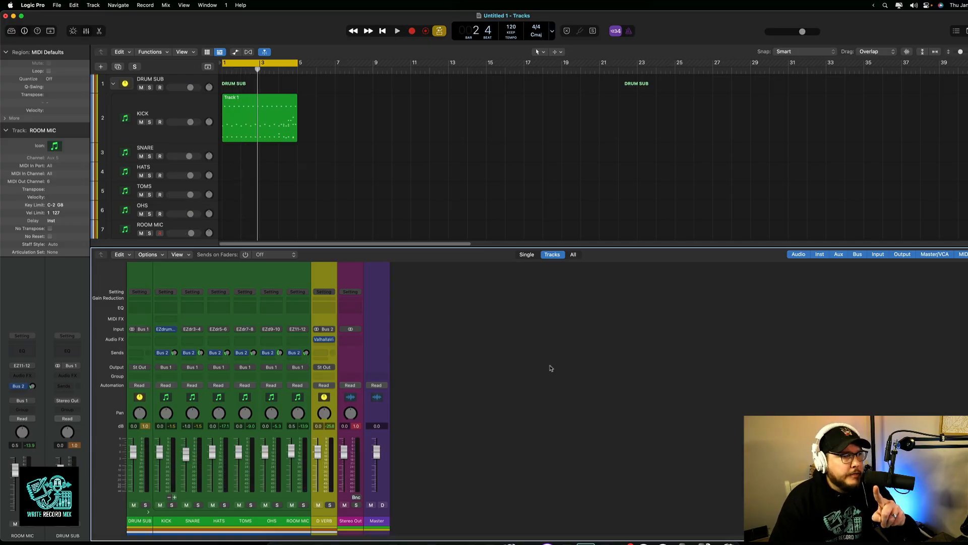
Clear the peak levels of all channels and hide the mixer.
left_click(356, 427)
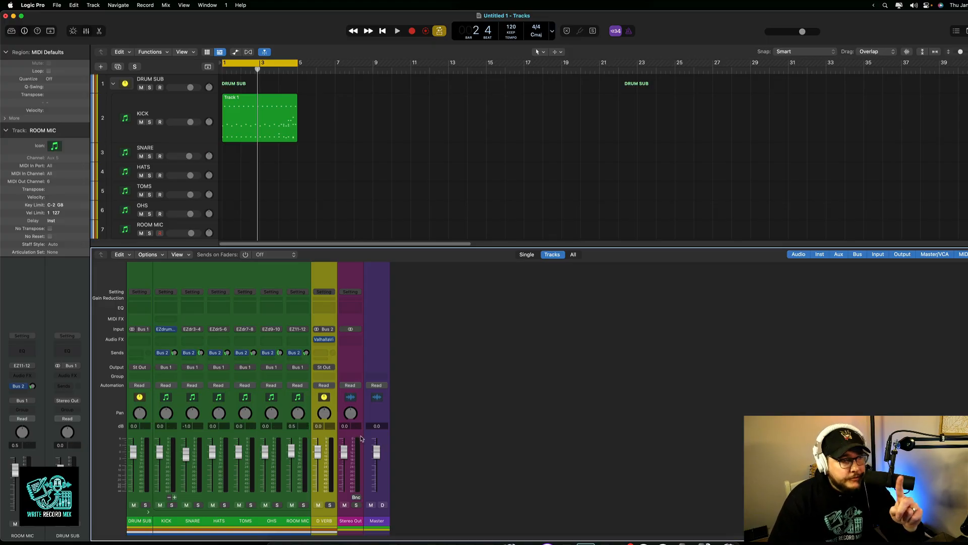
key("x")
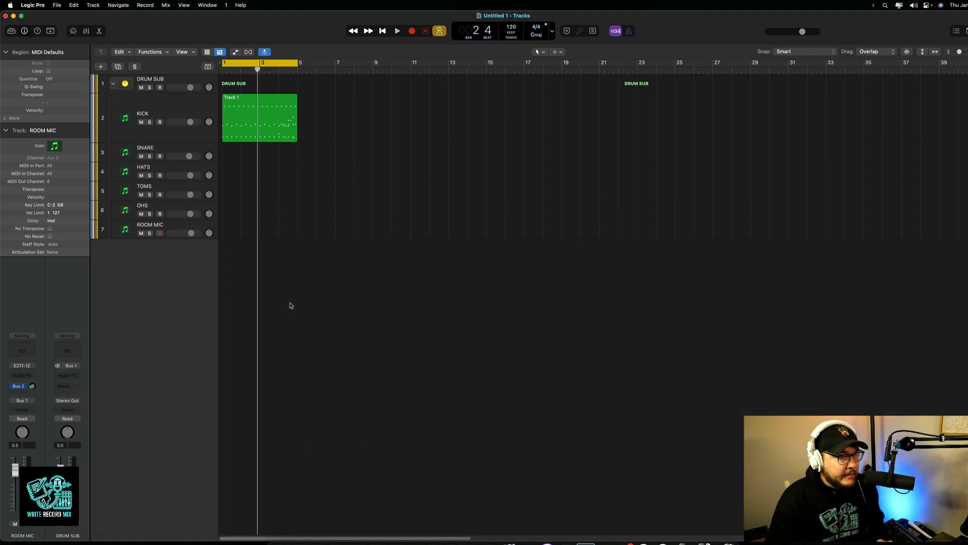
key("z")
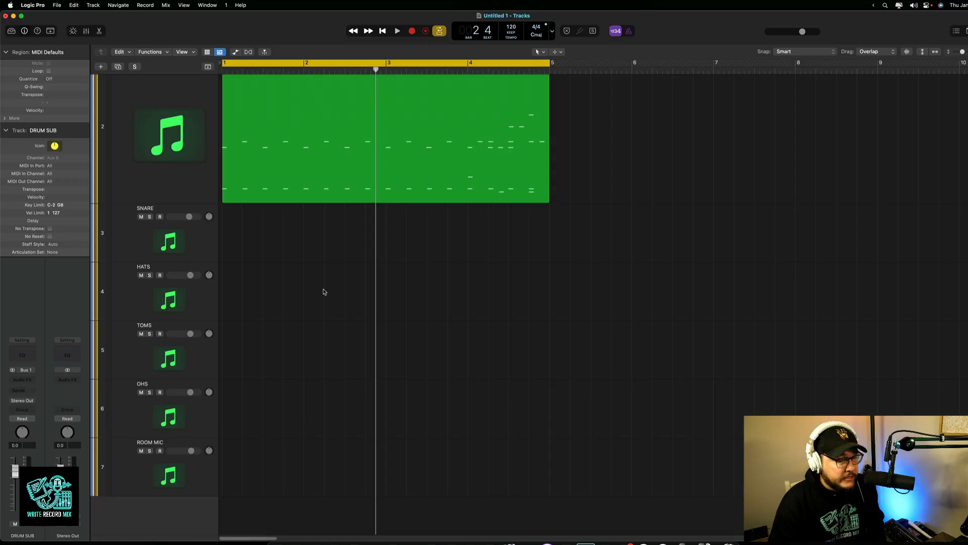
key("z")
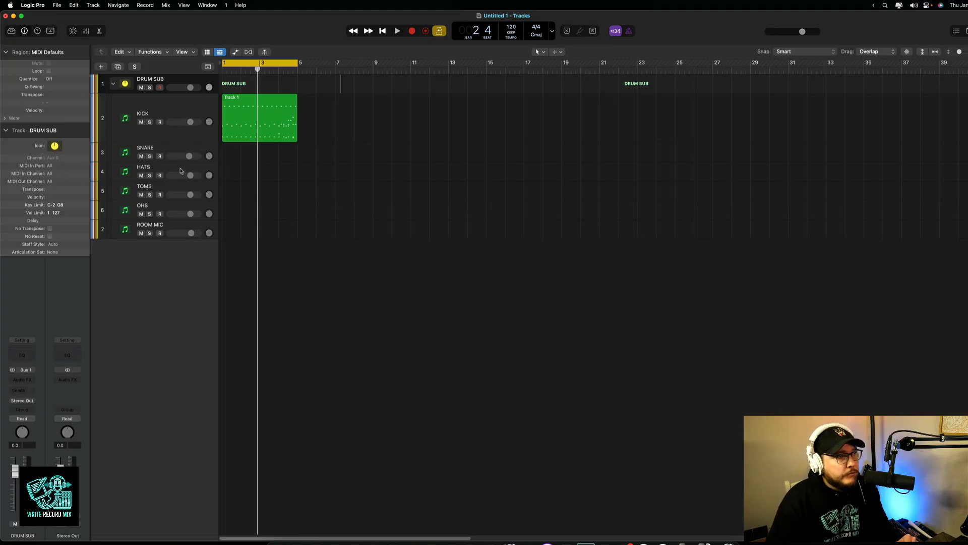
Create six audio tracks with No Input and Output 1 + 2 below the ROOM MIC track.
left_click(182, 229)
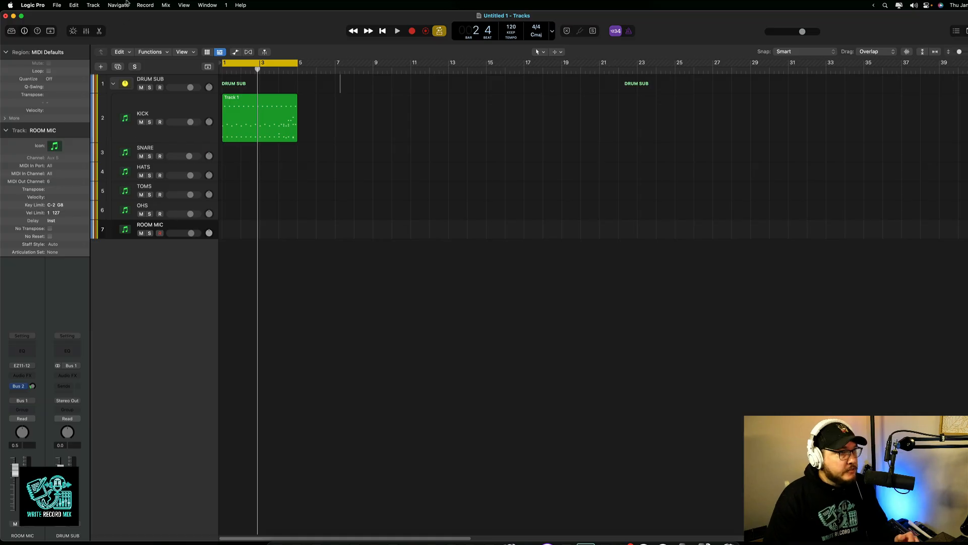
left_click(92, 5)
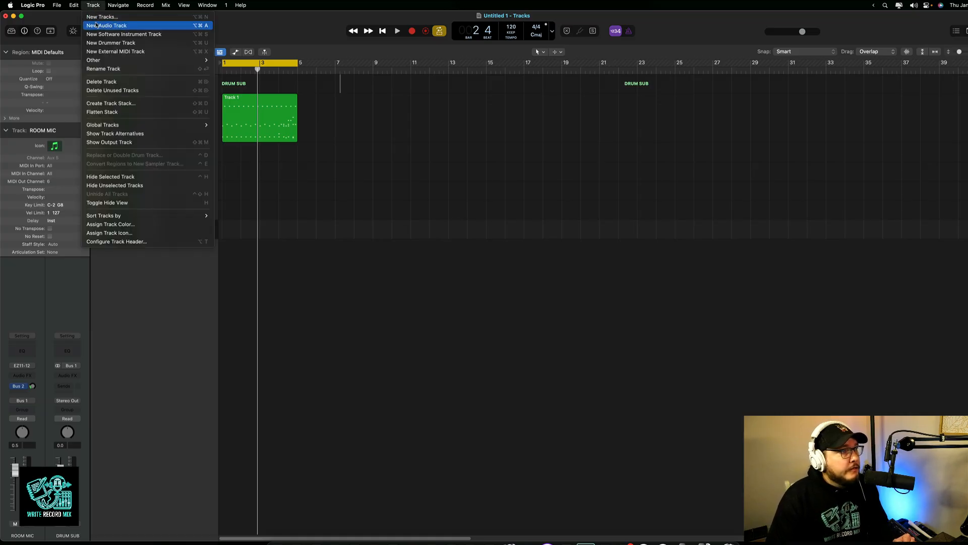
left_click(95, 16)
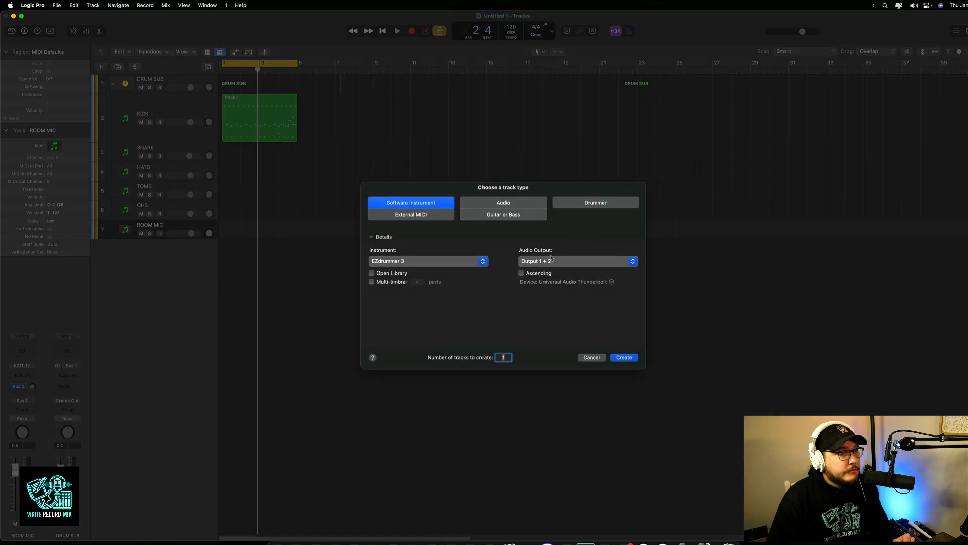
left_click(507, 204)
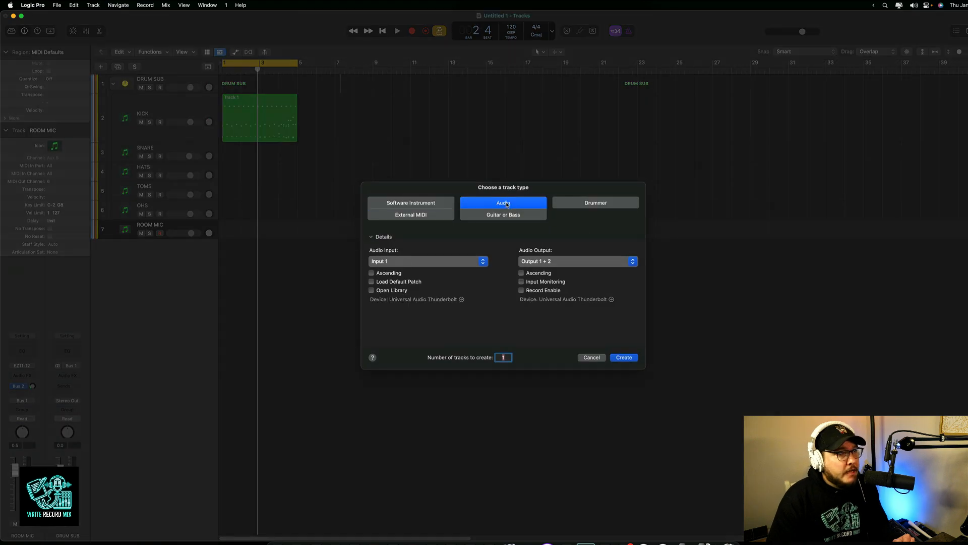
left_click(421, 263)
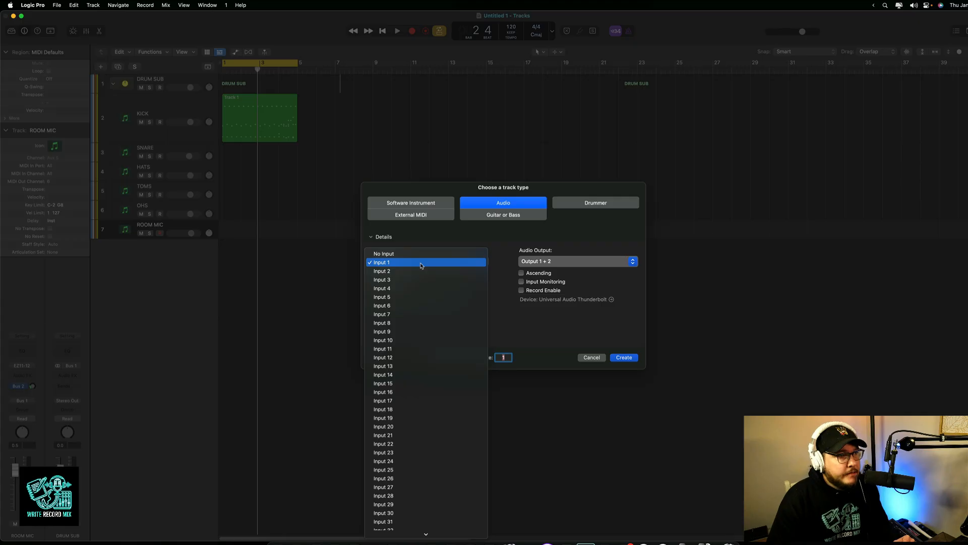
left_click(422, 254)
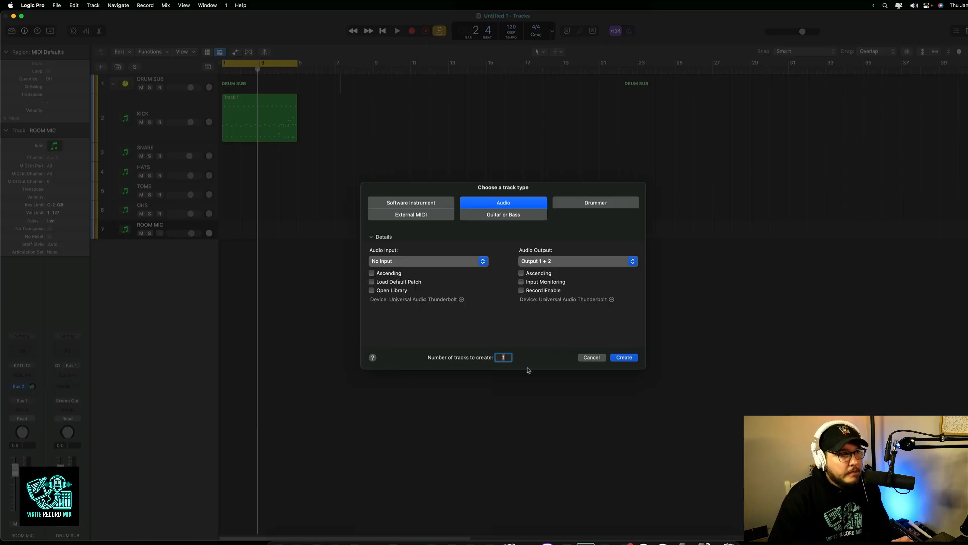
type("6")
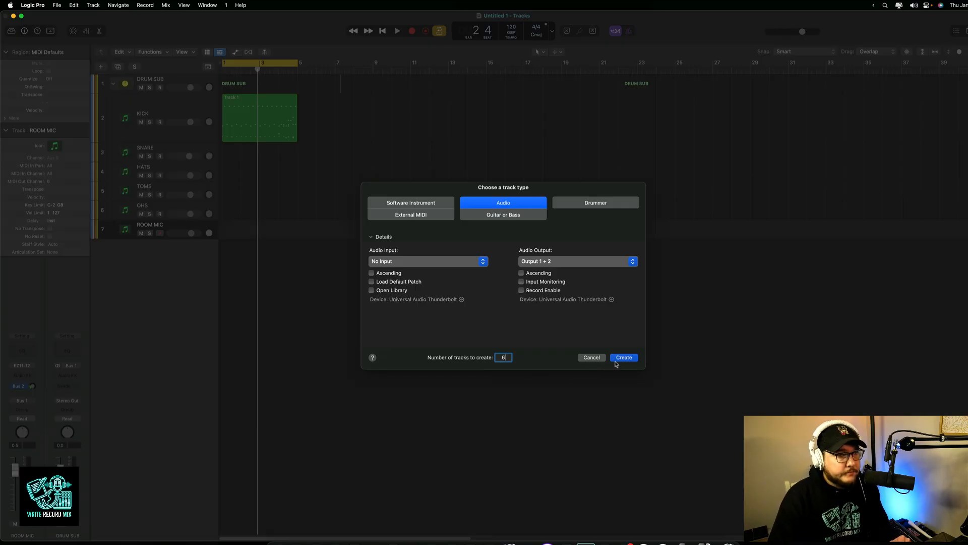
left_click(623, 357)
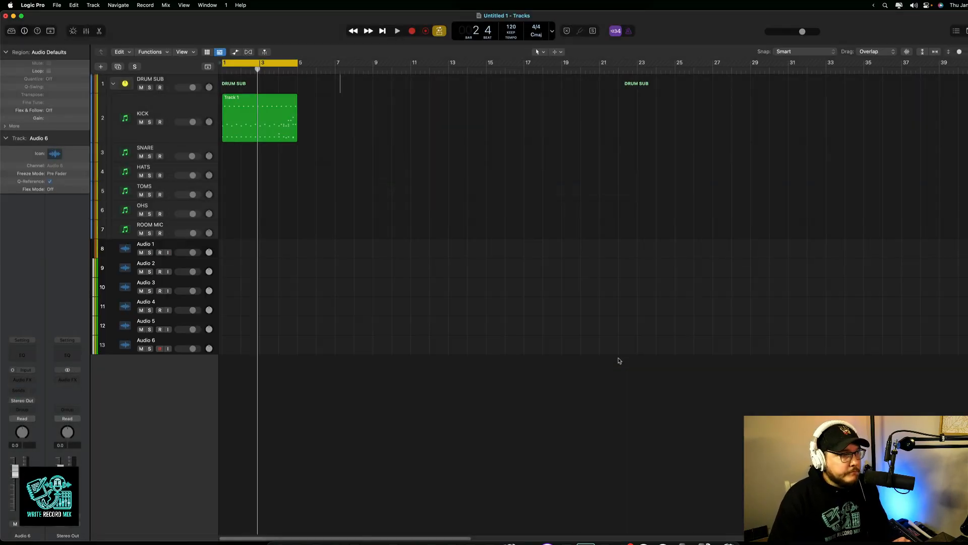
Rename the first three audio tracks below ROOM MIC as KICKS, SNARES and HAT.
double_click(137, 201)
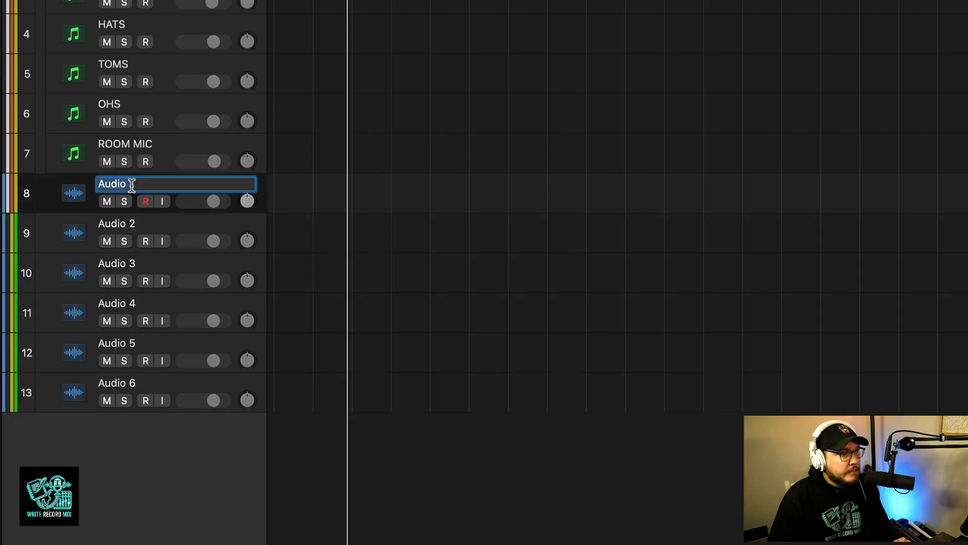
type("KICKS")
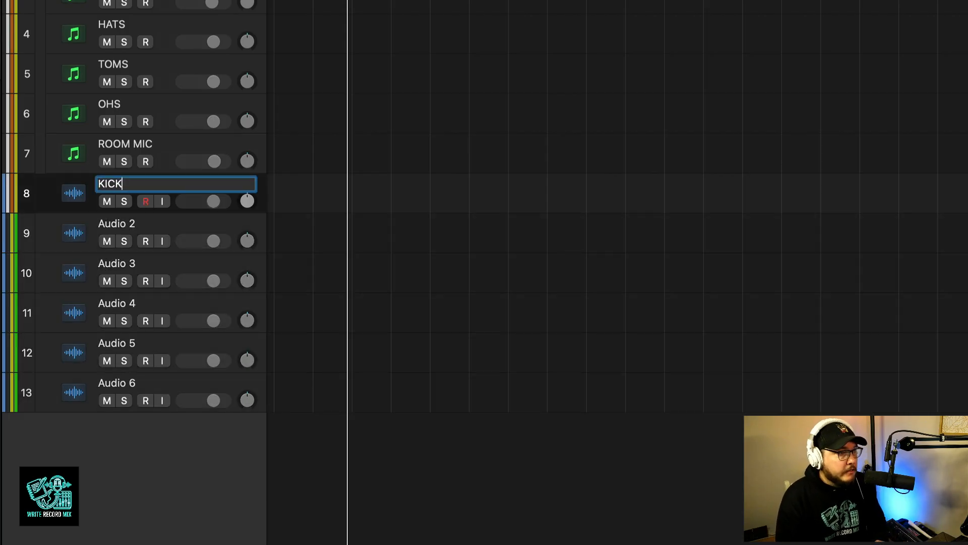
key("Tab")
type("SNARES")
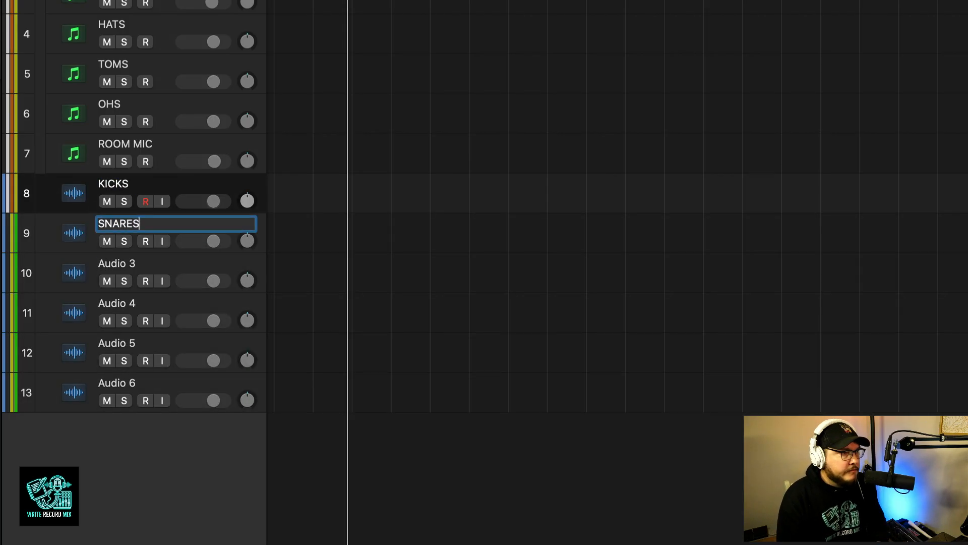
key("Tab")
type("HAT")
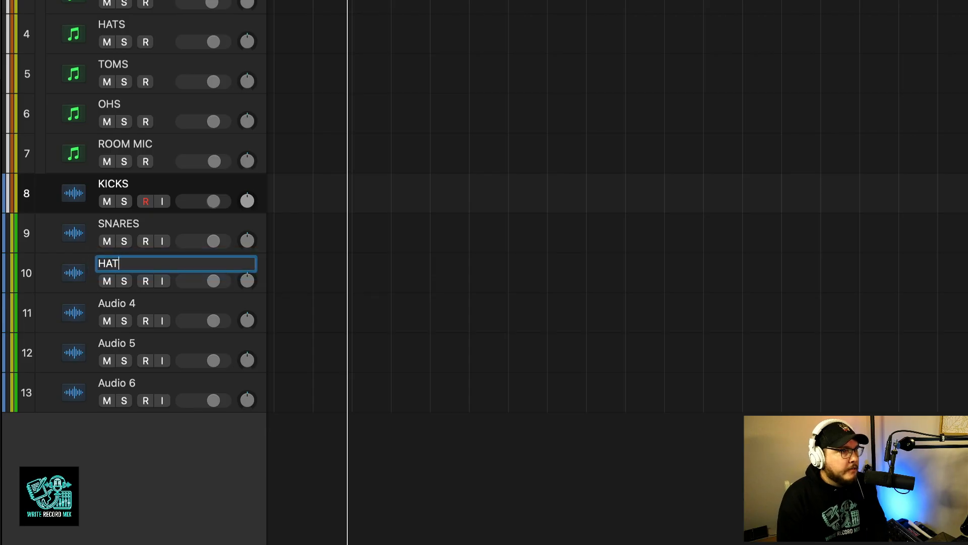
Rename the remaining three audio tracks, Audio 4 to Audio 6, as TOM, OH and ROOM MICS.
key("Tab")
type("TOM")
key("Tab")
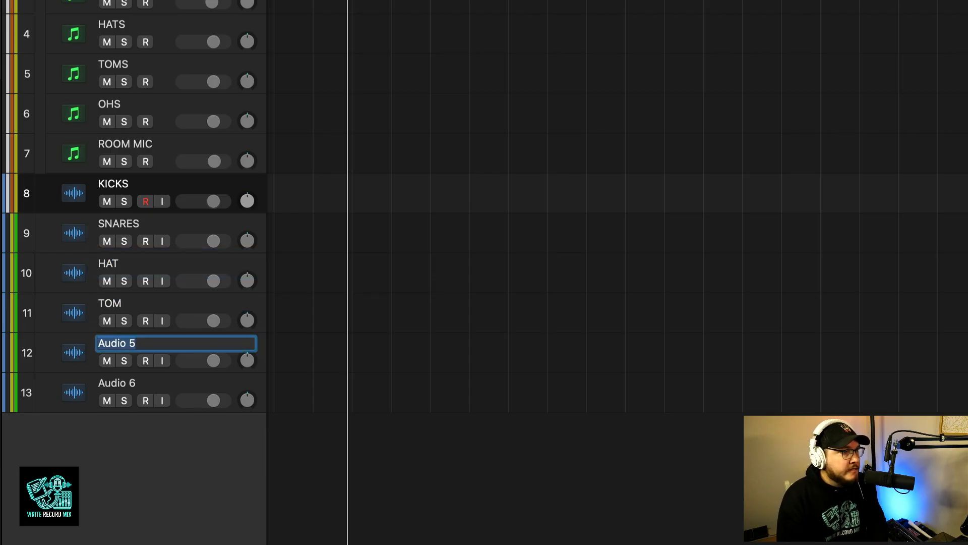
type("OH")
key("Tab")
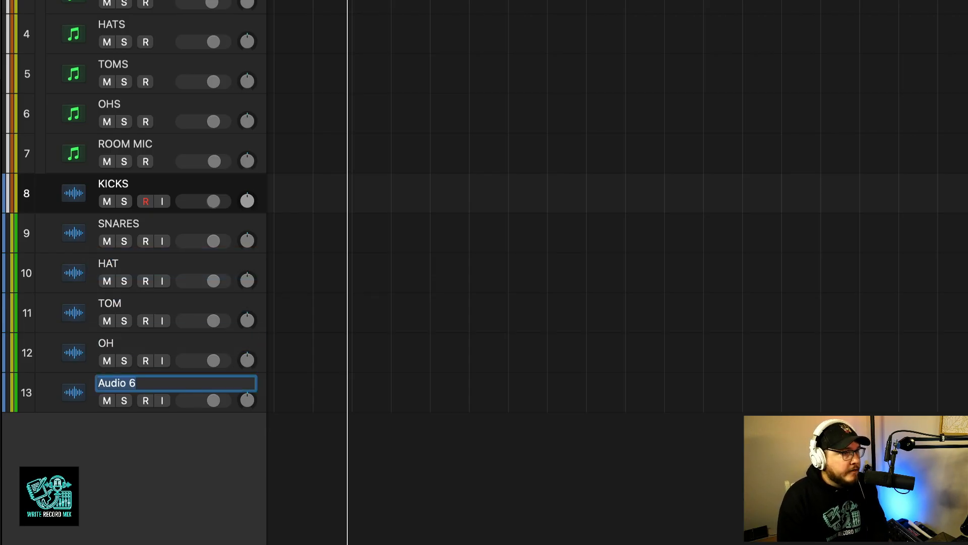
type("ROOM MICS")
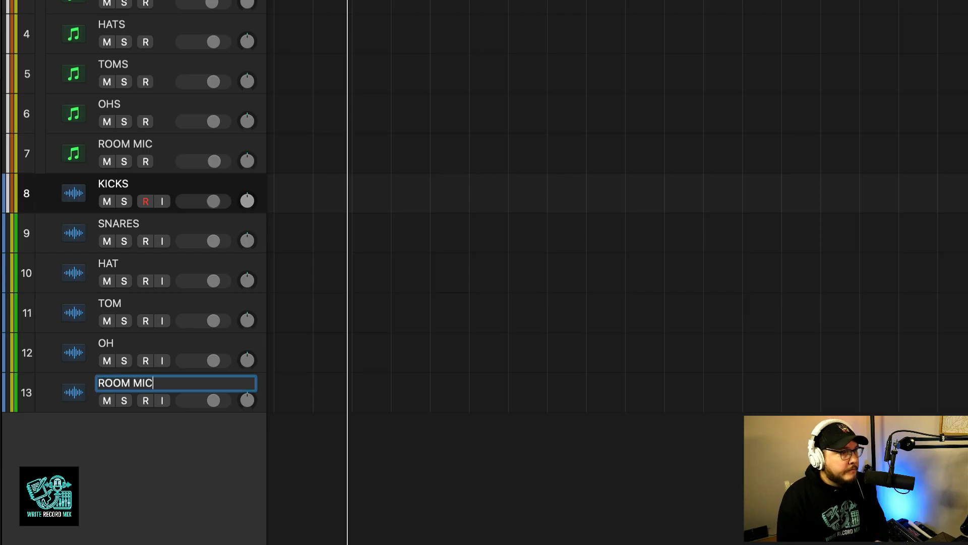
key("Return")
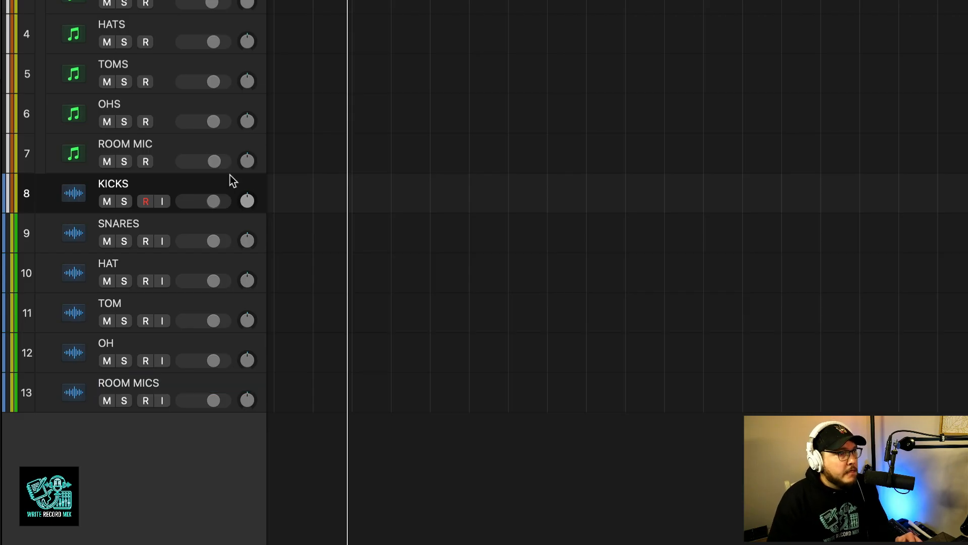
Show the mixer and look through the input and bus choices available for the KICKS channel's input.
key("x")
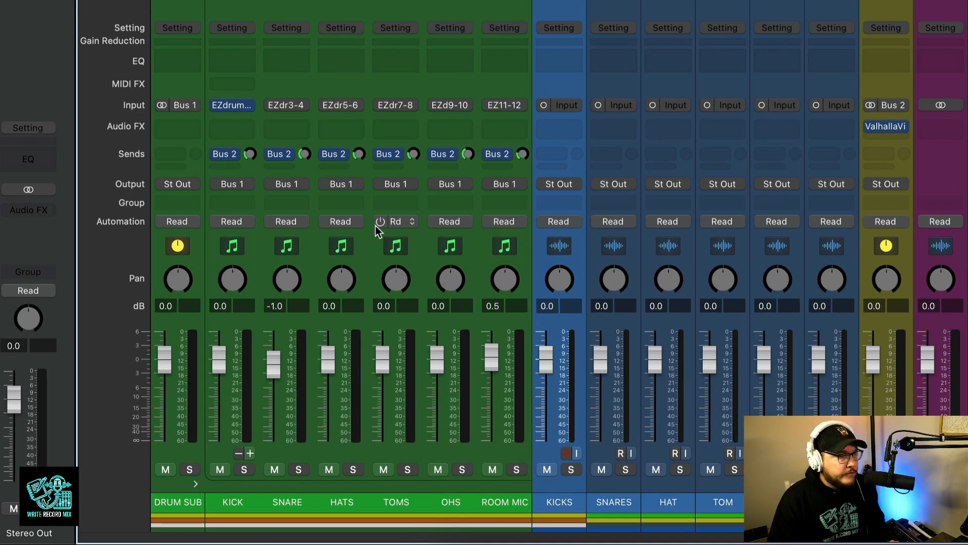
left_click(562, 105)
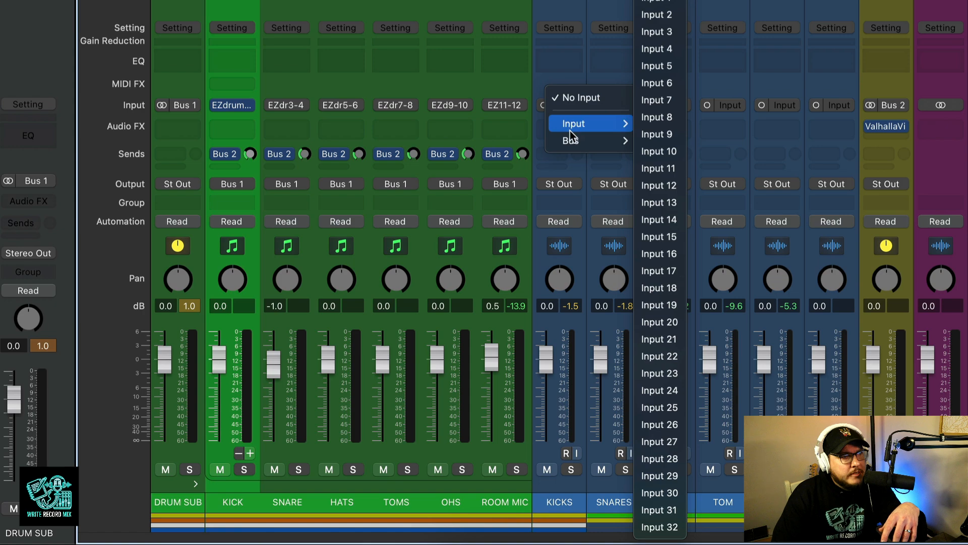
mouse_move(571, 140)
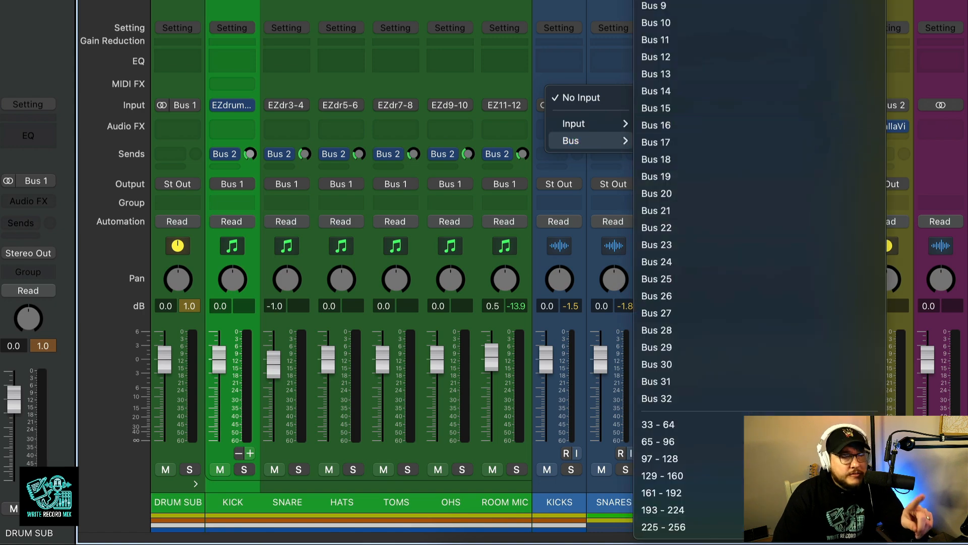
key("Escape")
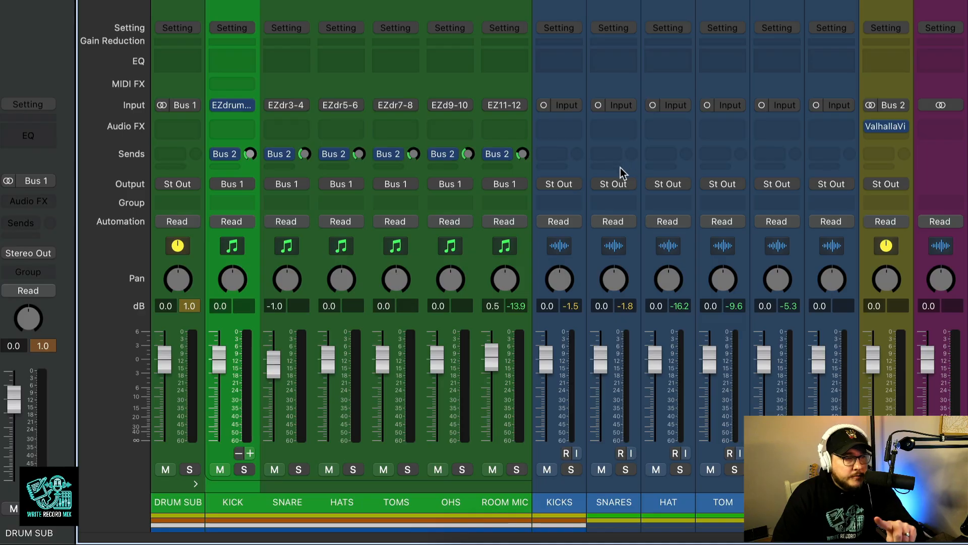
Set the channel inputs of KICKS to Bus 3, SNARES to Bus 4 and HAT to Bus 5.
left_click(561, 454)
left_click(572, 103)
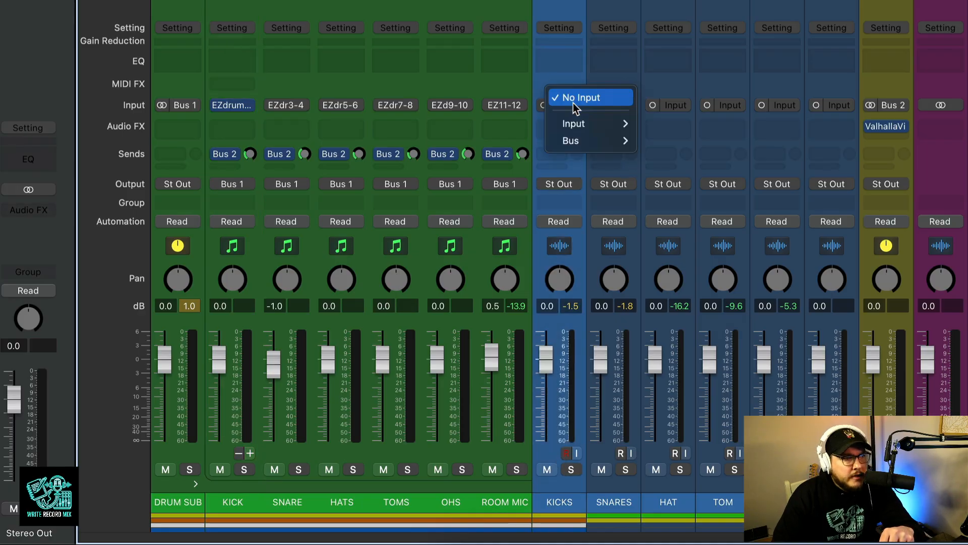
mouse_move(580, 141)
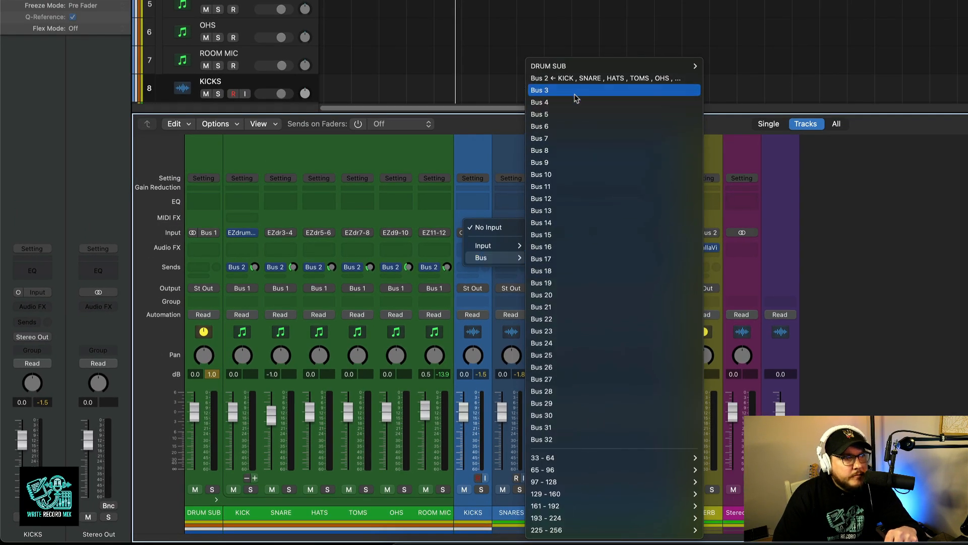
left_click(590, 91)
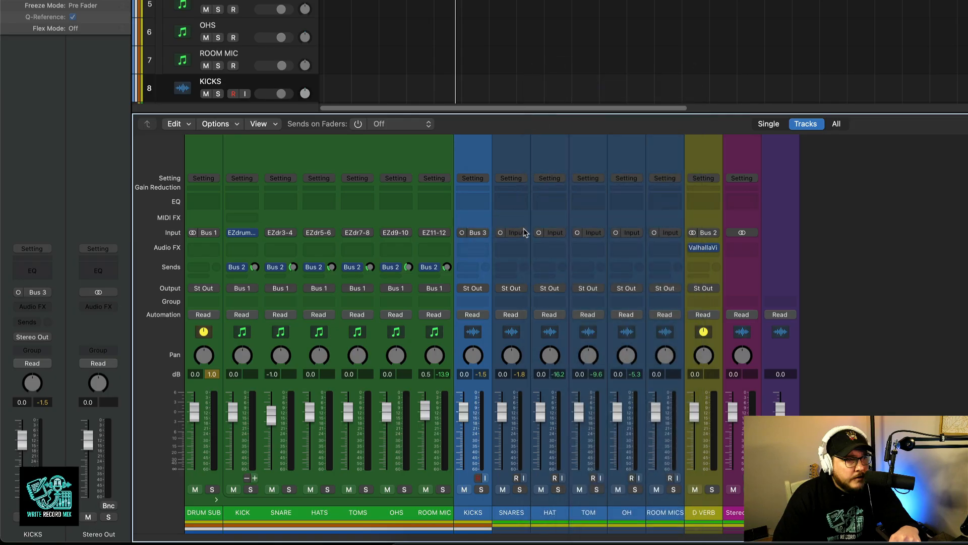
left_click(511, 233)
mouse_move(546, 253)
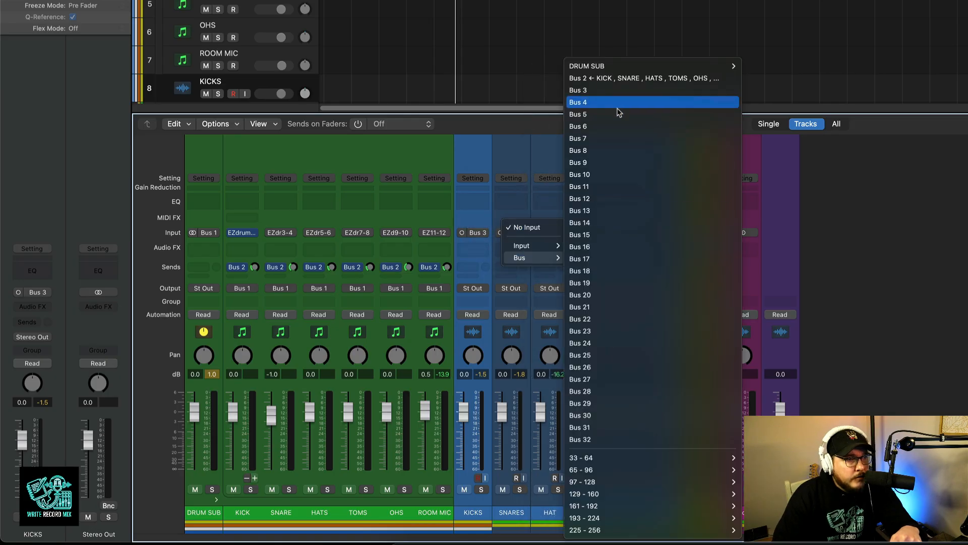
left_click(619, 103)
left_click(551, 234)
mouse_move(560, 257)
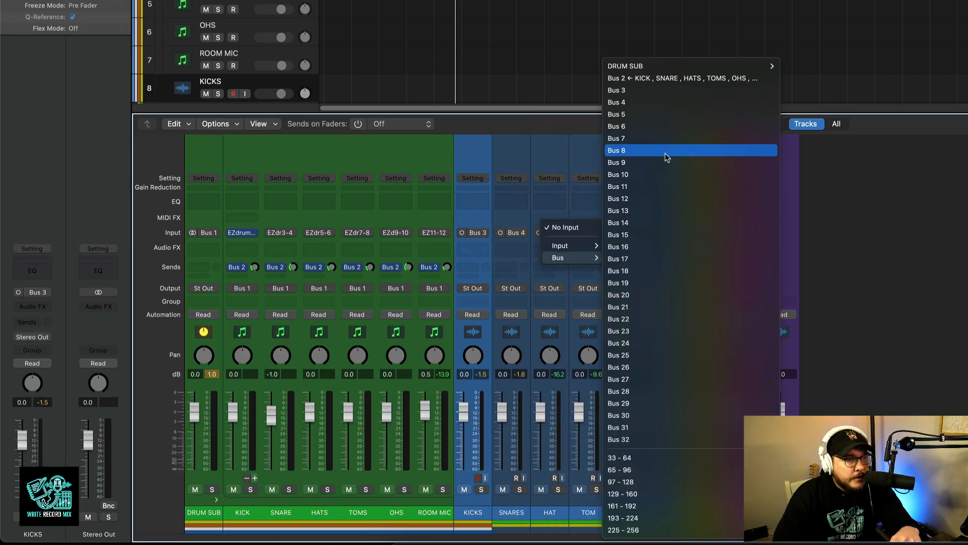
left_click(652, 115)
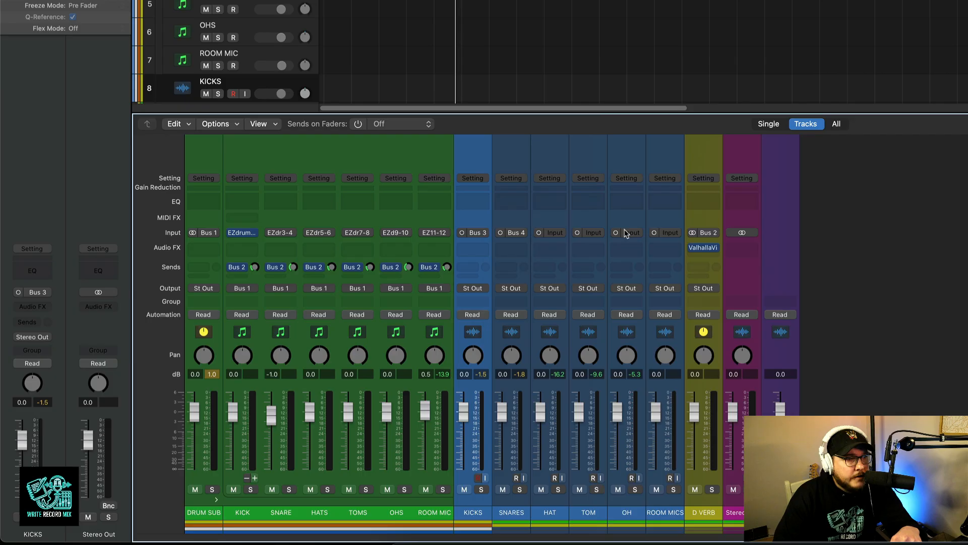
Set the channel inputs of TOM to Bus 6, OH to Bus 7 and ROOM MICS to Bus 8.
left_click(598, 234)
mouse_move(629, 251)
left_click(665, 129)
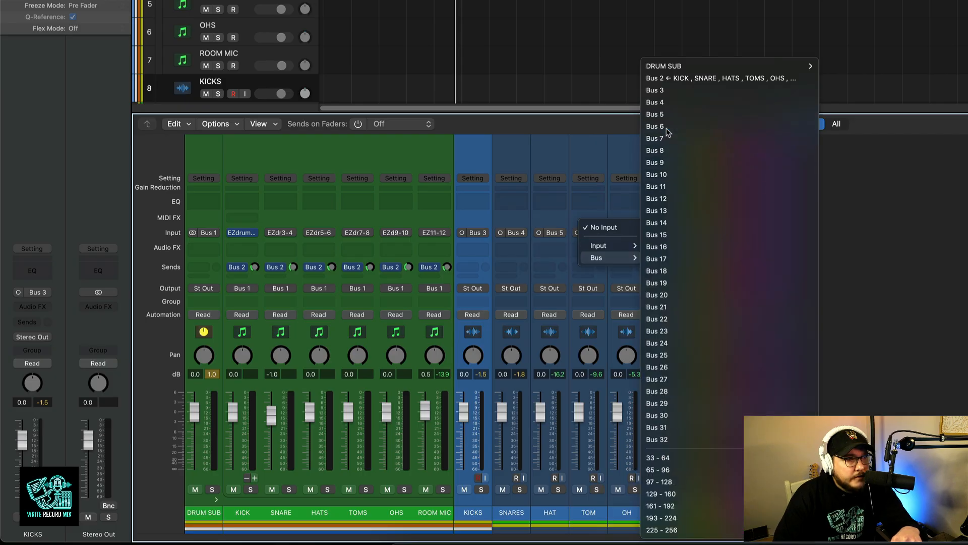
left_click(622, 233)
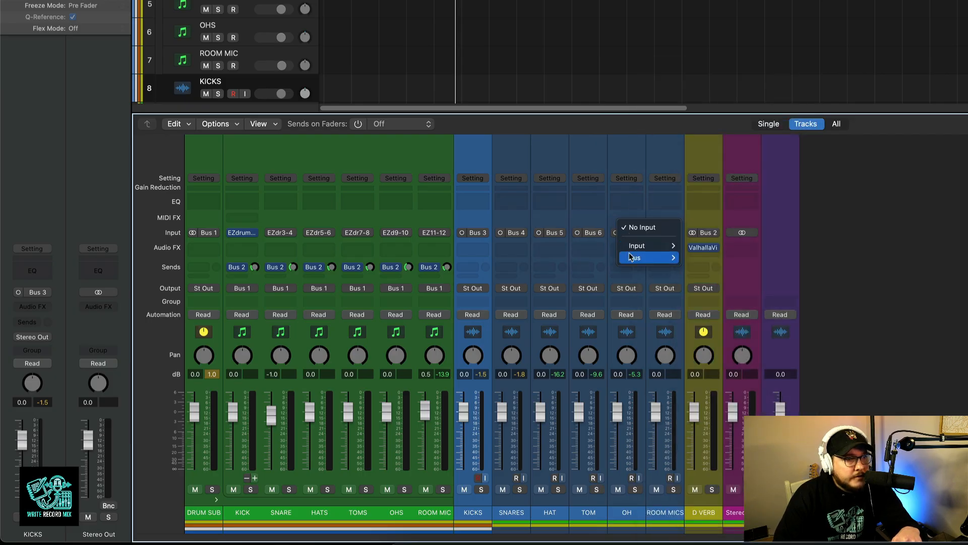
mouse_move(648, 258)
left_click(728, 138)
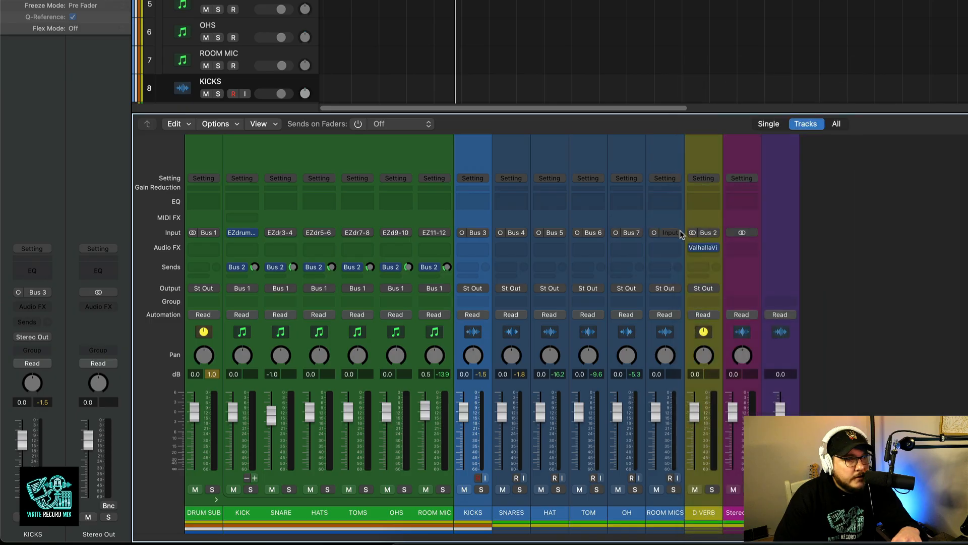
left_click(662, 233)
mouse_move(682, 259)
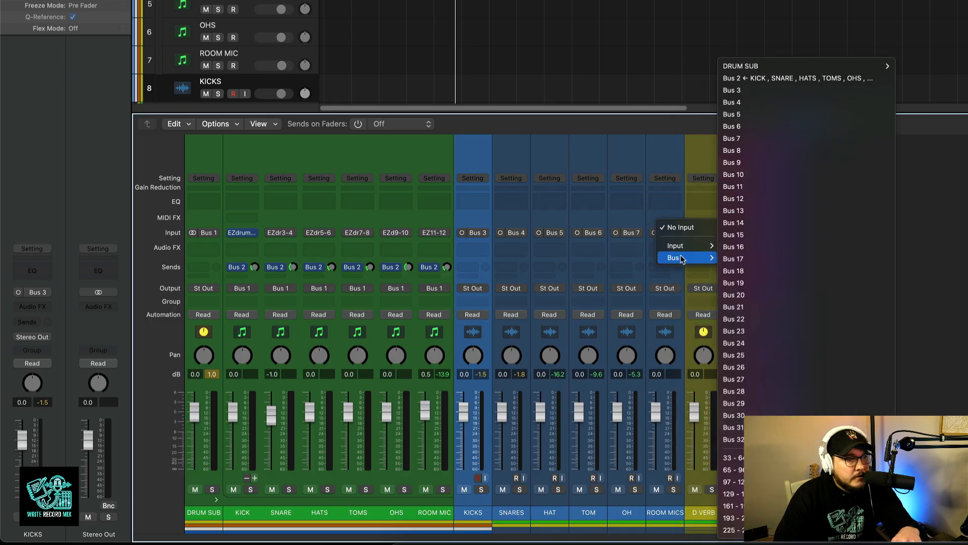
left_click(766, 151)
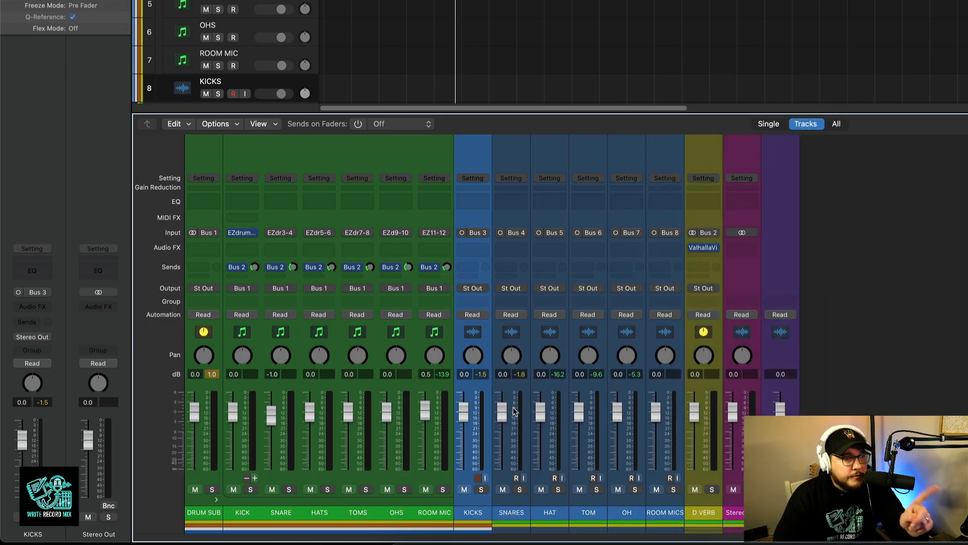
Route the outputs of the EZdrummer channels KICK to Bus 3, SNARE to Bus 4 and HATS to Bus 5.
left_click(230, 483)
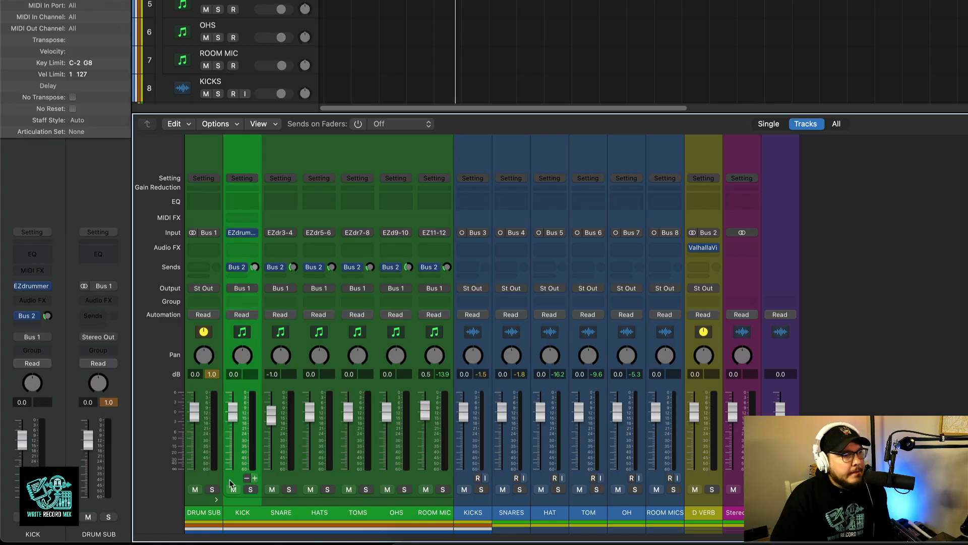
left_click(251, 292)
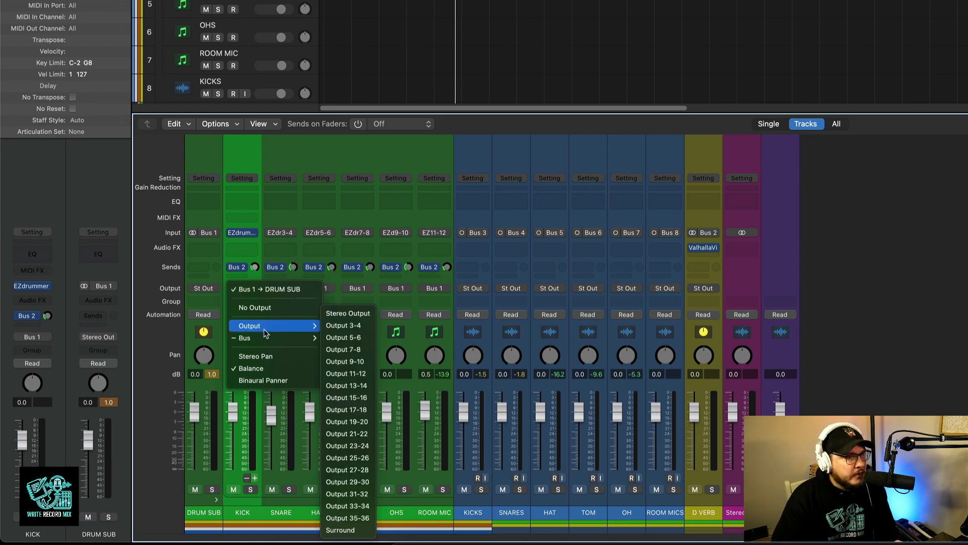
mouse_move(267, 337)
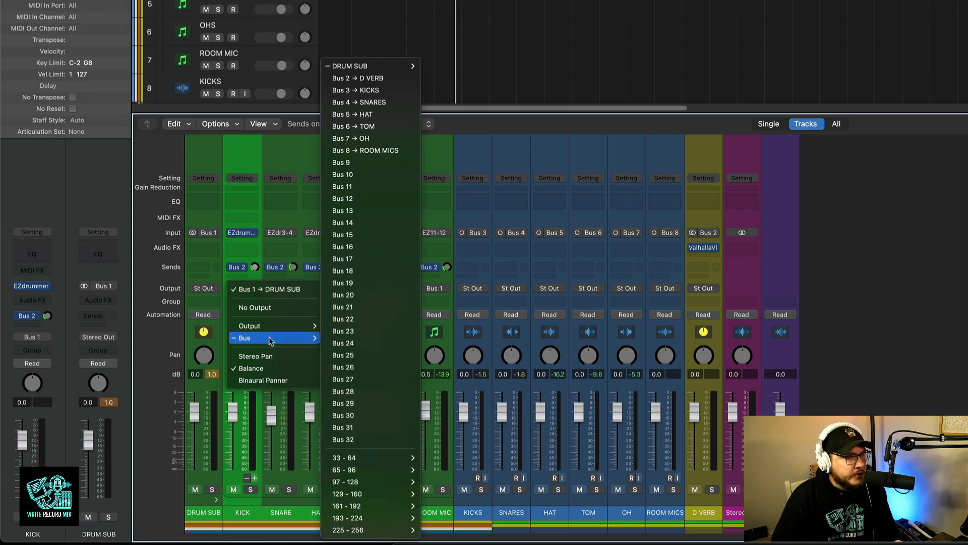
left_click(370, 90)
left_click(279, 289)
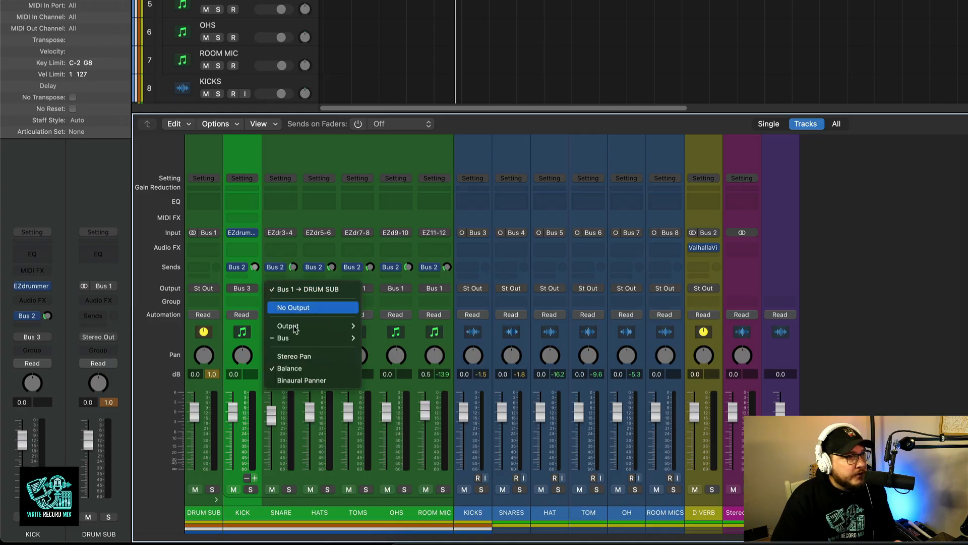
mouse_move(298, 338)
left_click(389, 103)
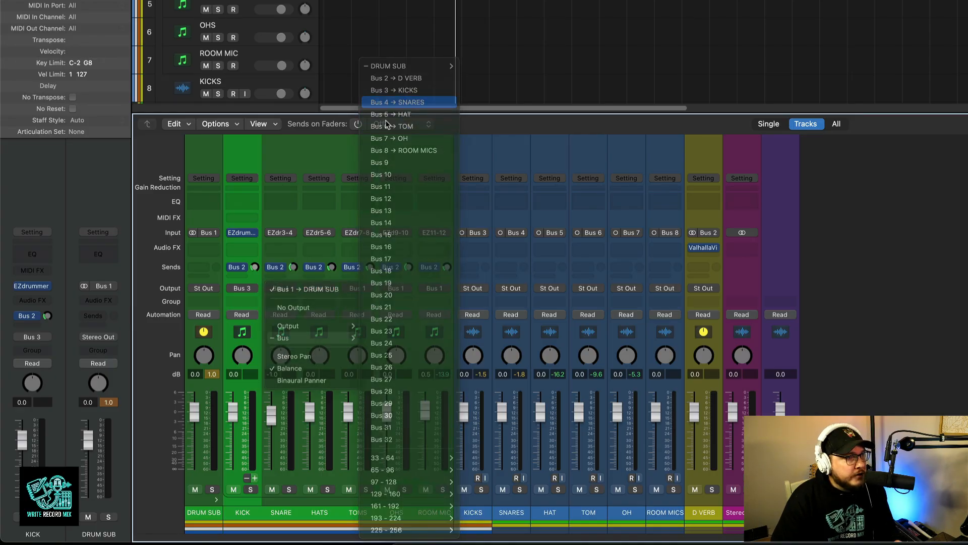
left_click(319, 288)
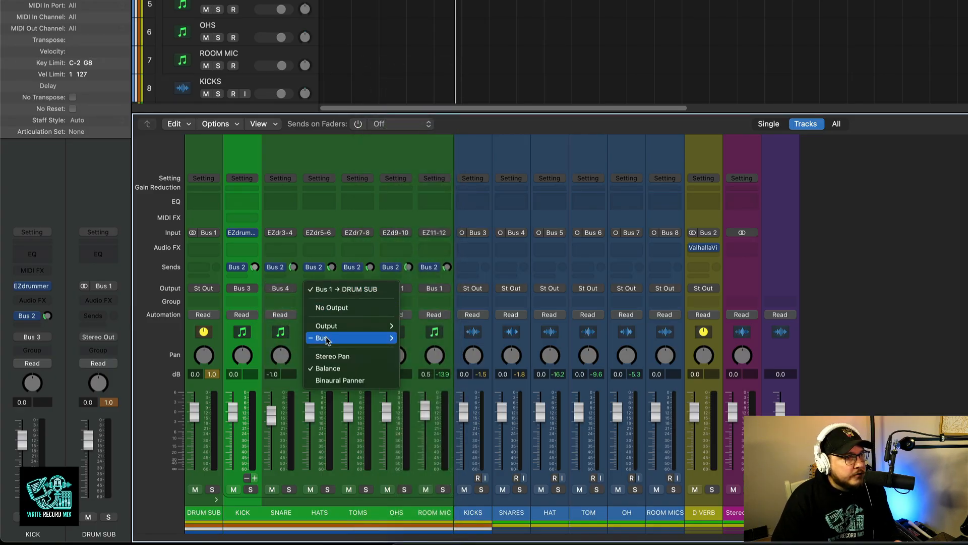
mouse_move(327, 339)
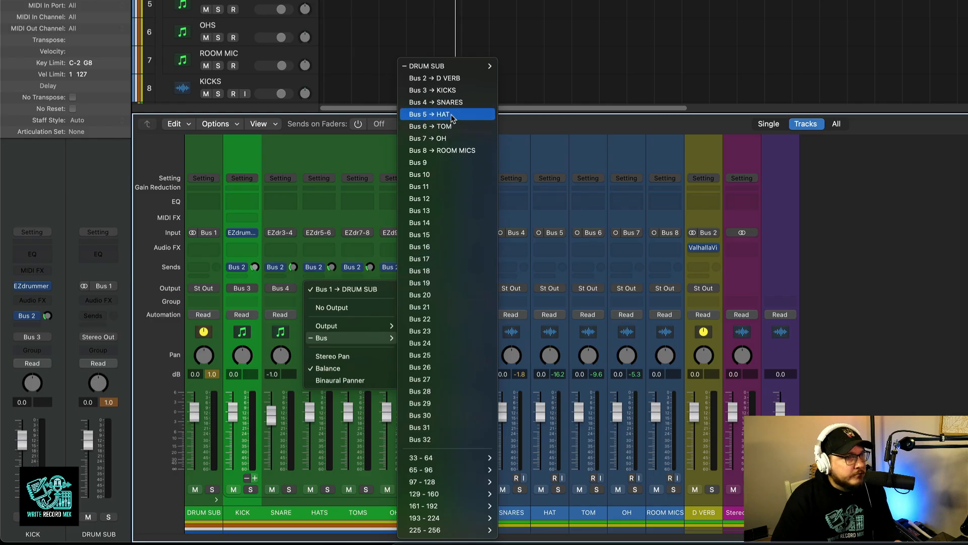
left_click(449, 116)
Route the outputs of the EZdrummer channels TOMS to Bus 6, OHS to Bus 7 and ROOM MIC to Bus 8.
left_click(359, 288)
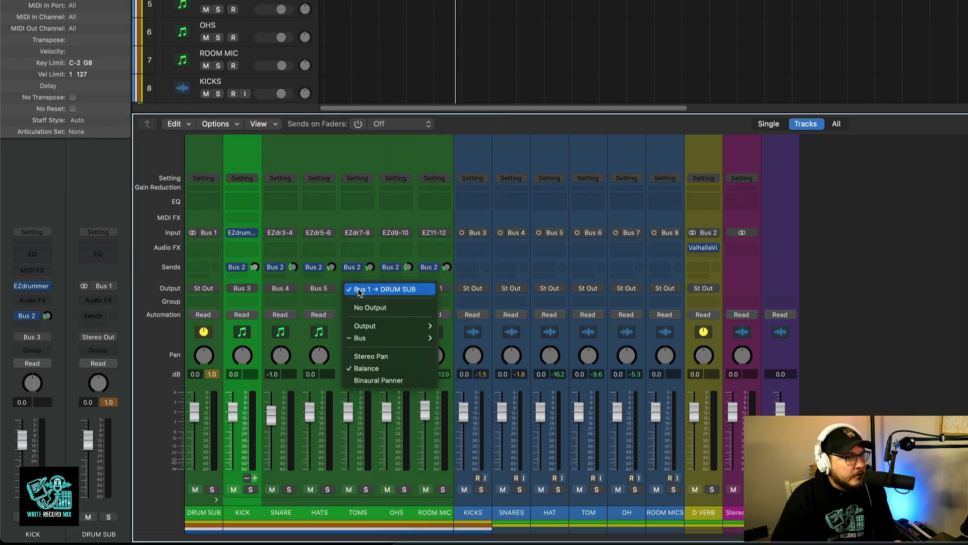
mouse_move(373, 339)
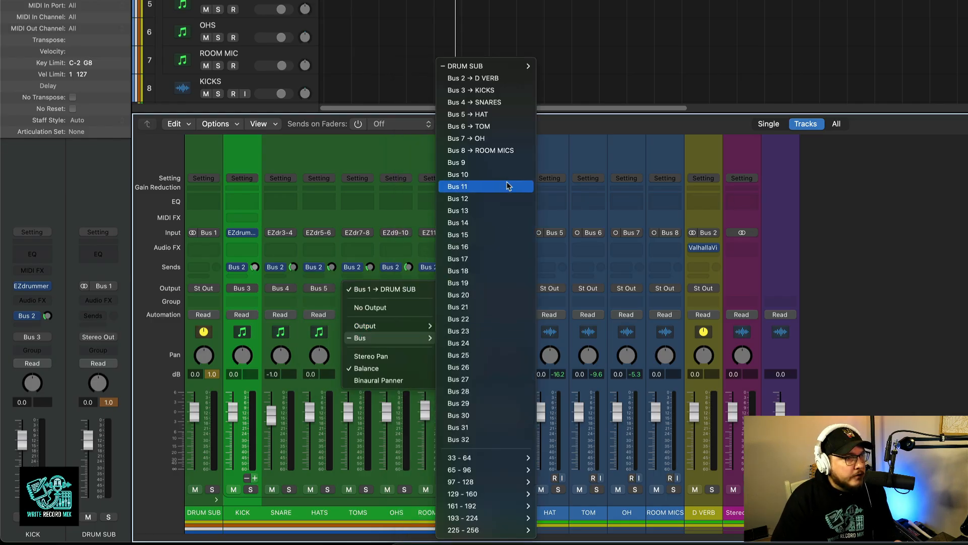
left_click(497, 129)
left_click(395, 288)
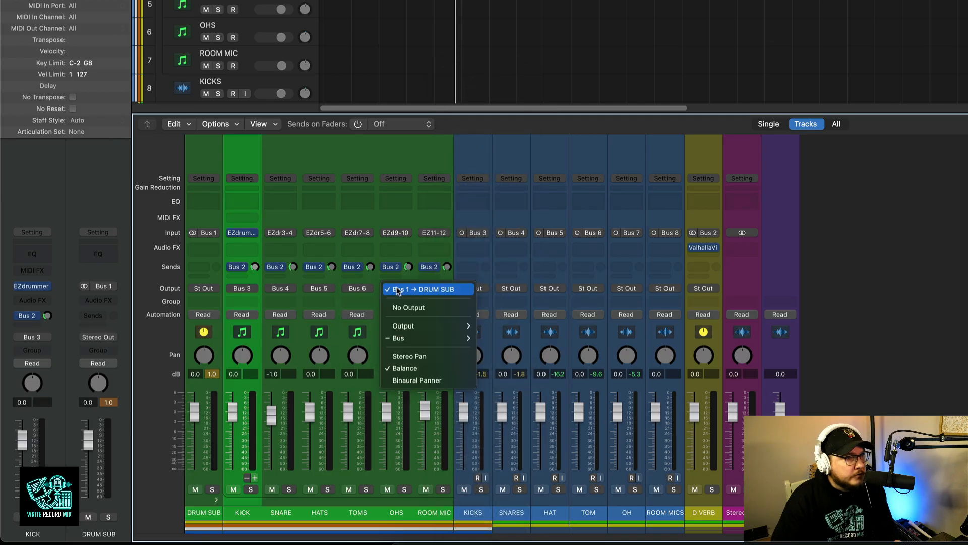
mouse_move(406, 337)
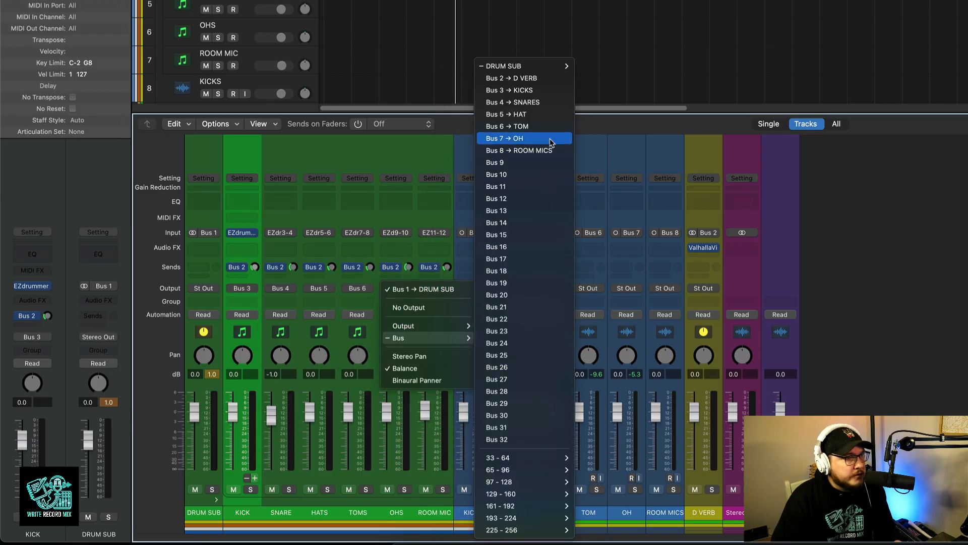
left_click(499, 137)
left_click(434, 288)
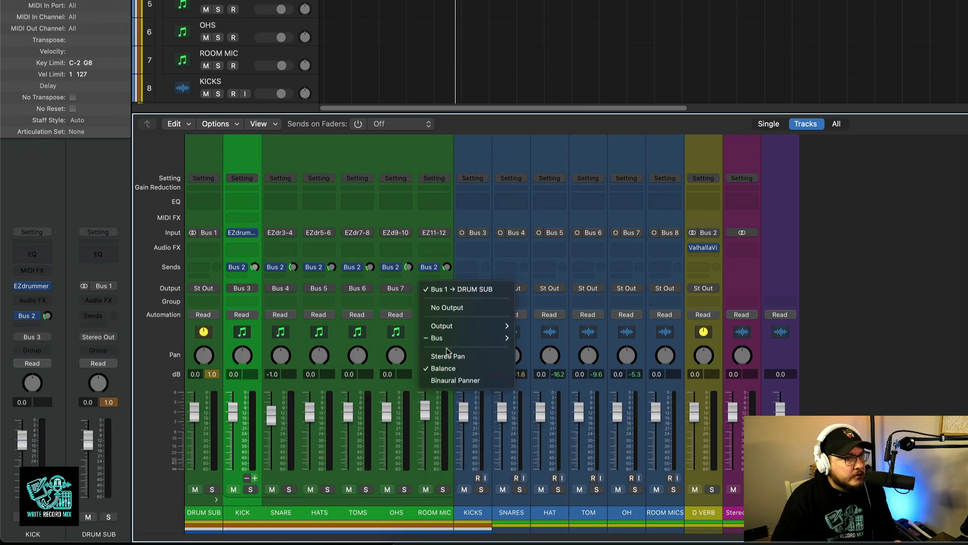
mouse_move(446, 345)
left_click(556, 150)
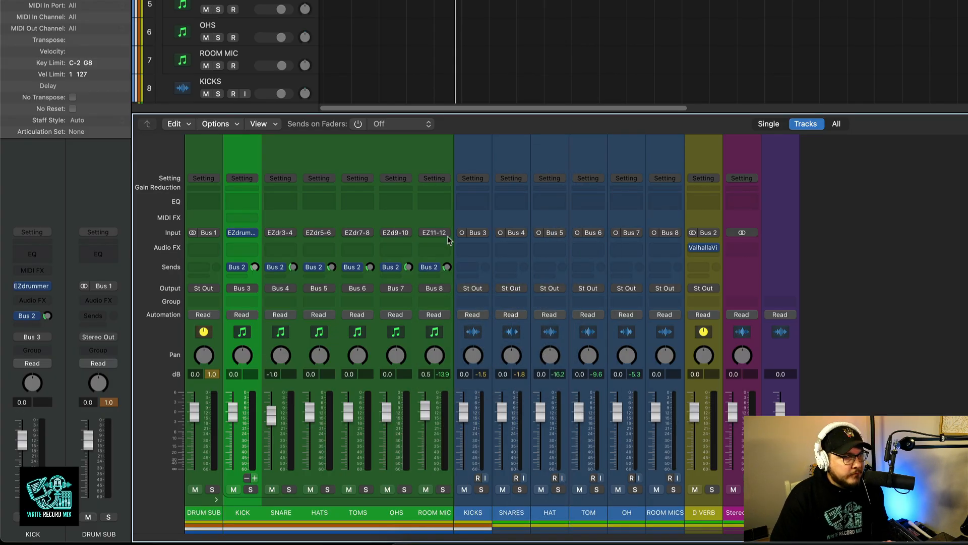
Select the audio channels KICKS through ROOM MICS, turn on their input monitoring and arm them for recording.
left_click(477, 478)
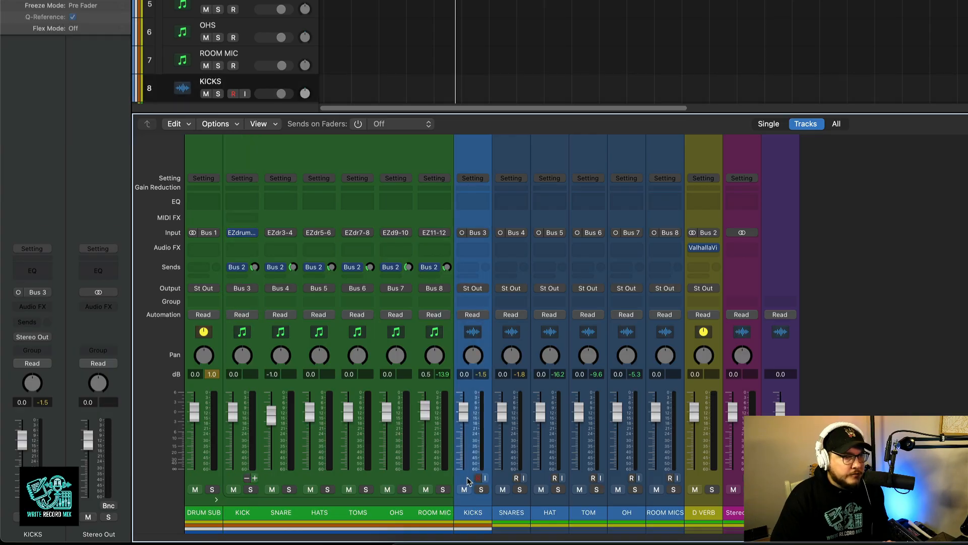
left_click(654, 481, "shift")
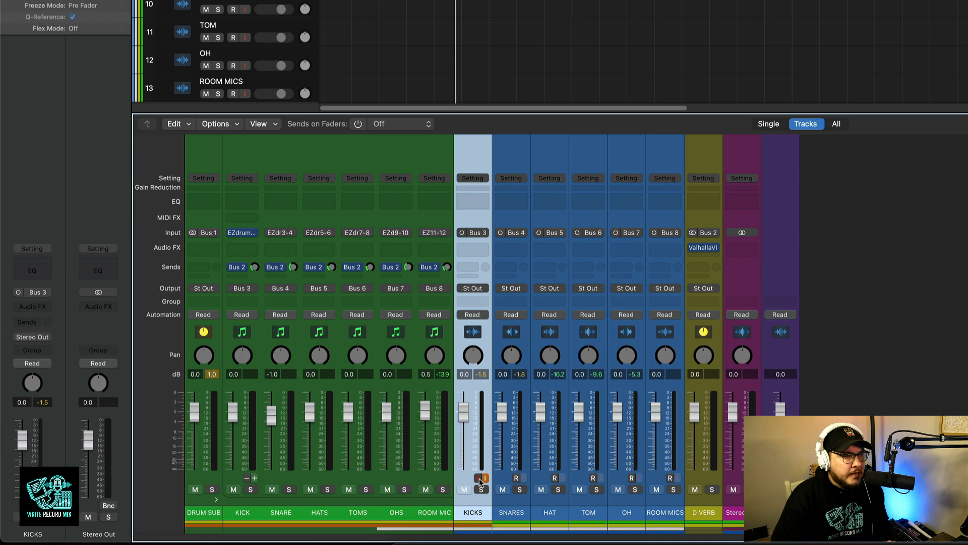
left_click(478, 478)
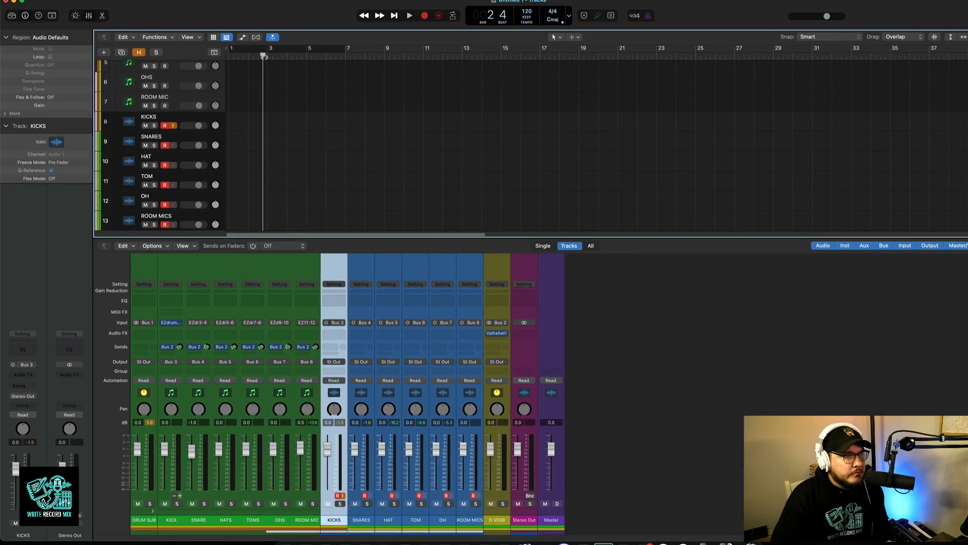
Record the drums onto the six audio tracks from bar 1 to about bar 7, and turn off record arming and input monitoring.
key("Return")
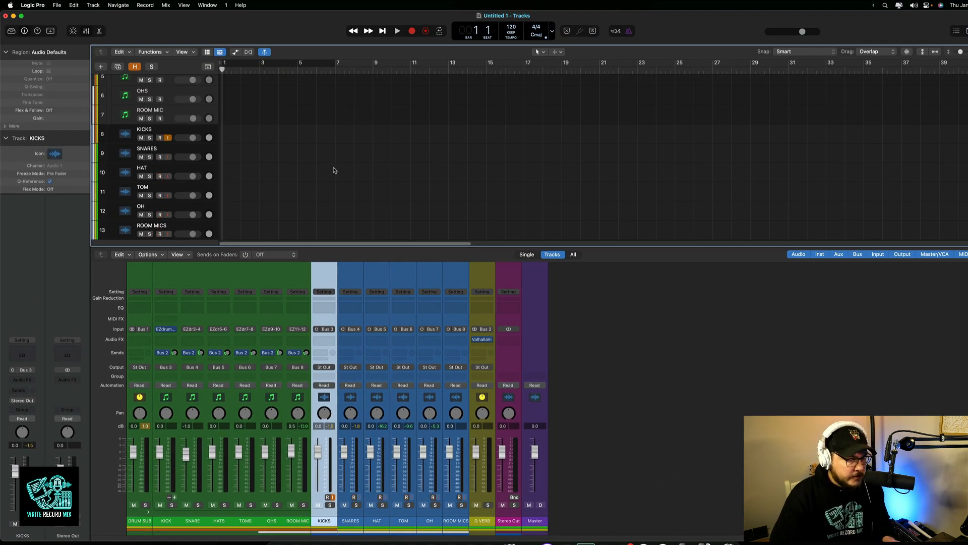
key("r")
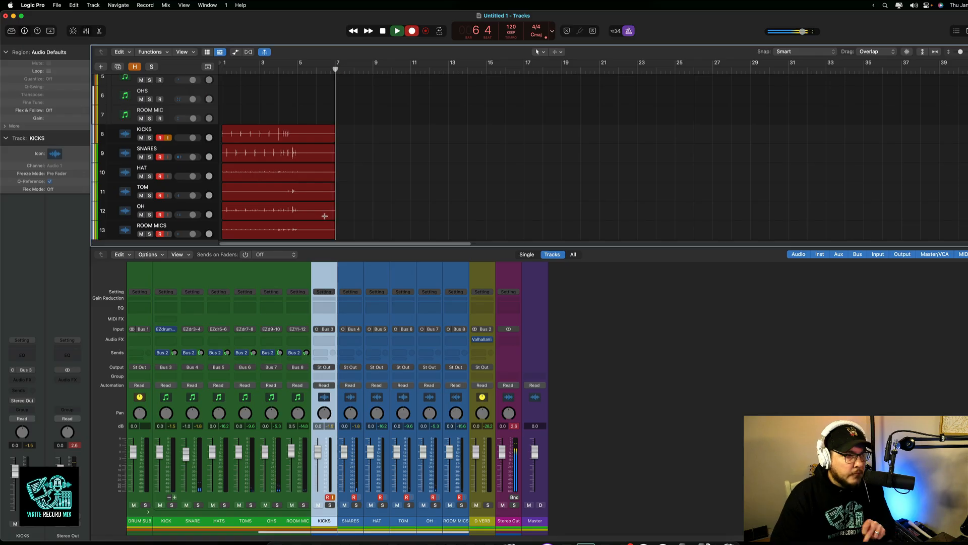
key("space")
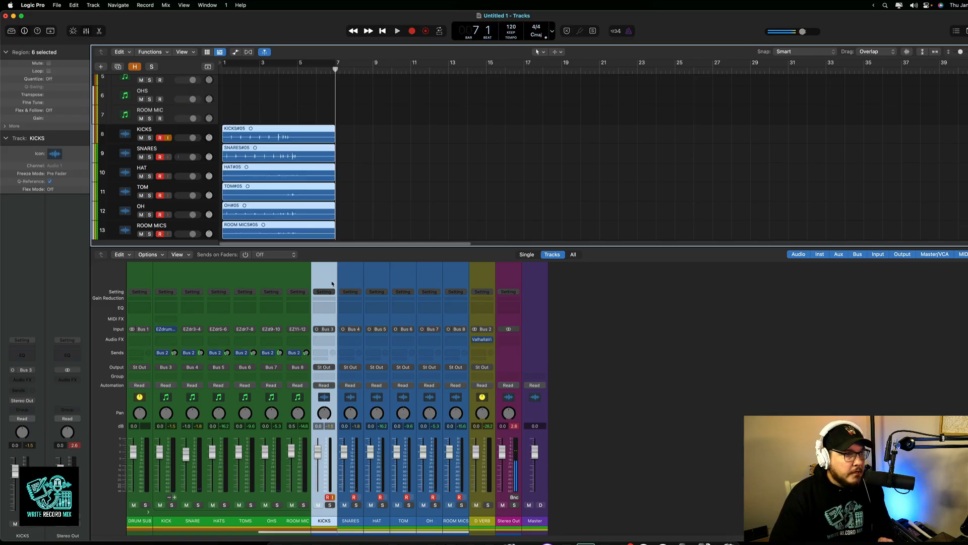
left_click(333, 498)
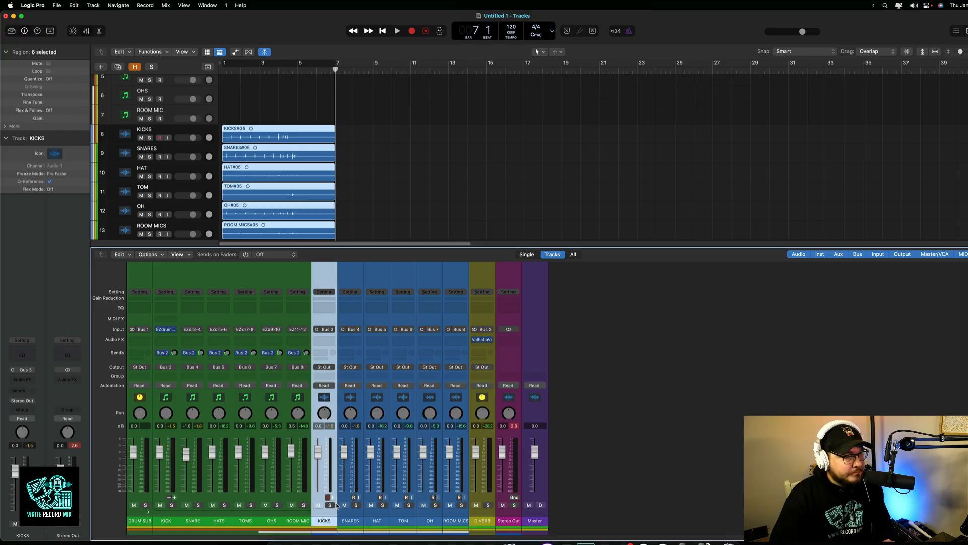
key("x")
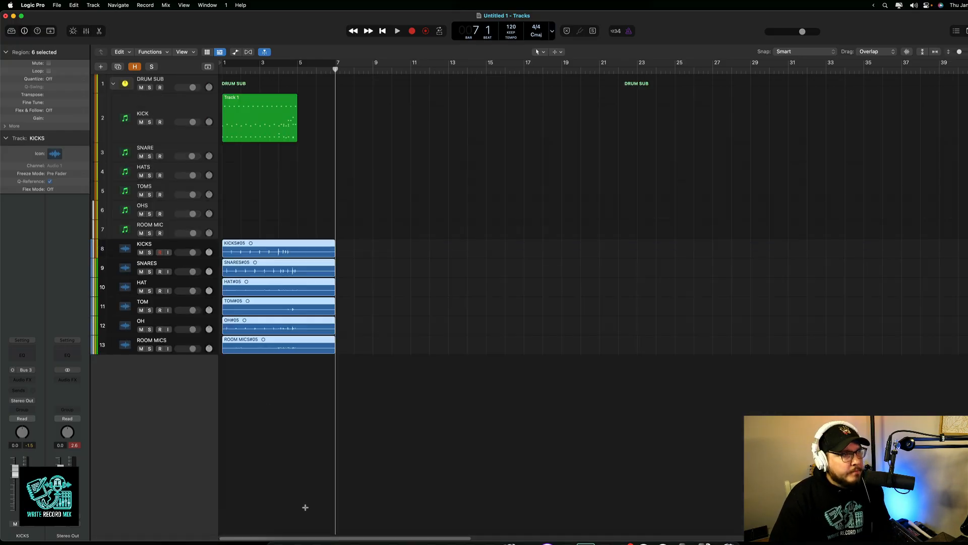
Hide the original EZdrummer tracks KICK through ROOM MIC in the arrangement.
left_click(185, 227)
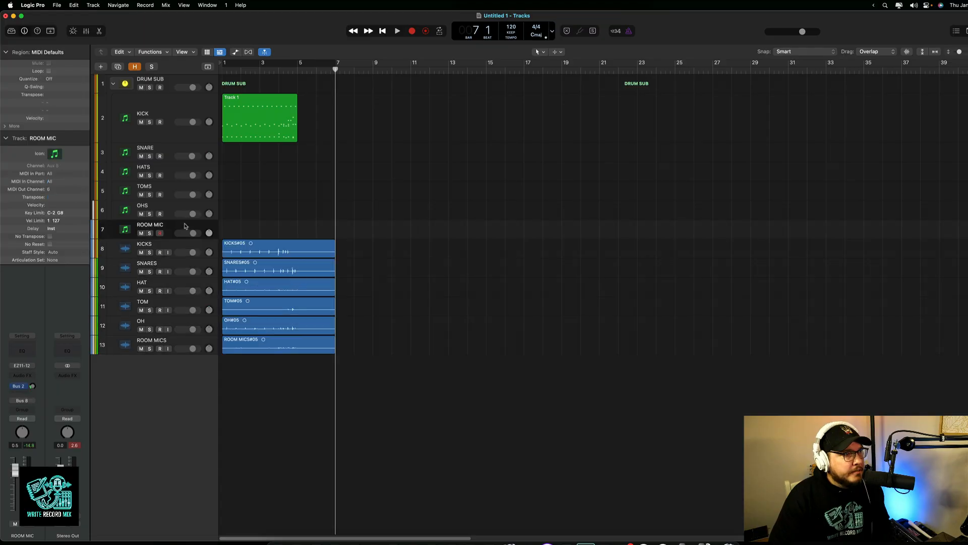
left_click(183, 110, "shift")
right_click(183, 108)
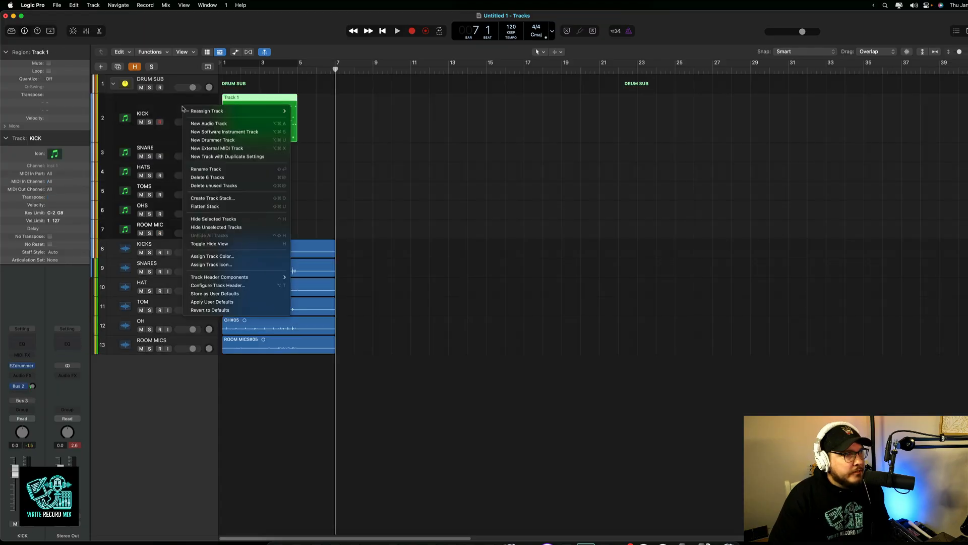
left_click(215, 220)
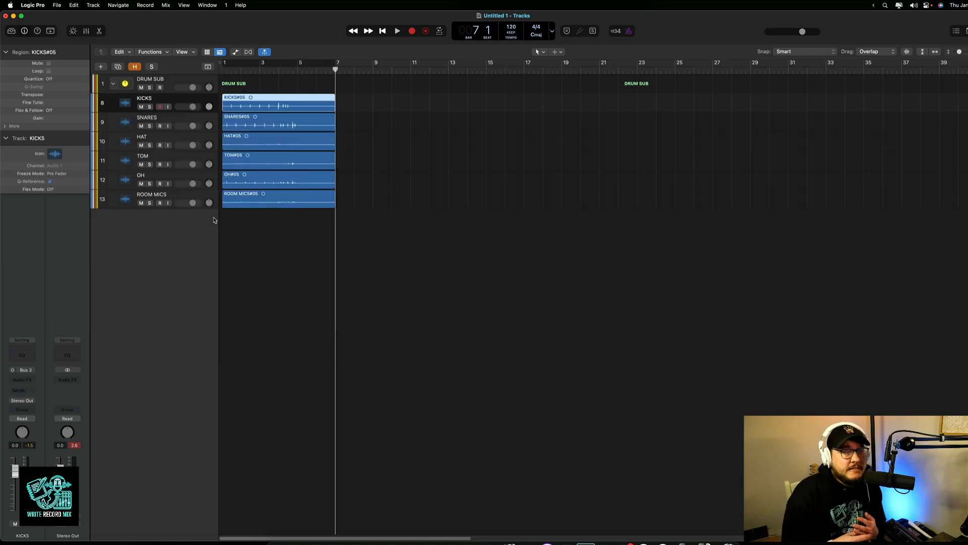
Move the six audio tracks KICKS through ROOM MICS into the DRUM SUB track stack.
key("Return")
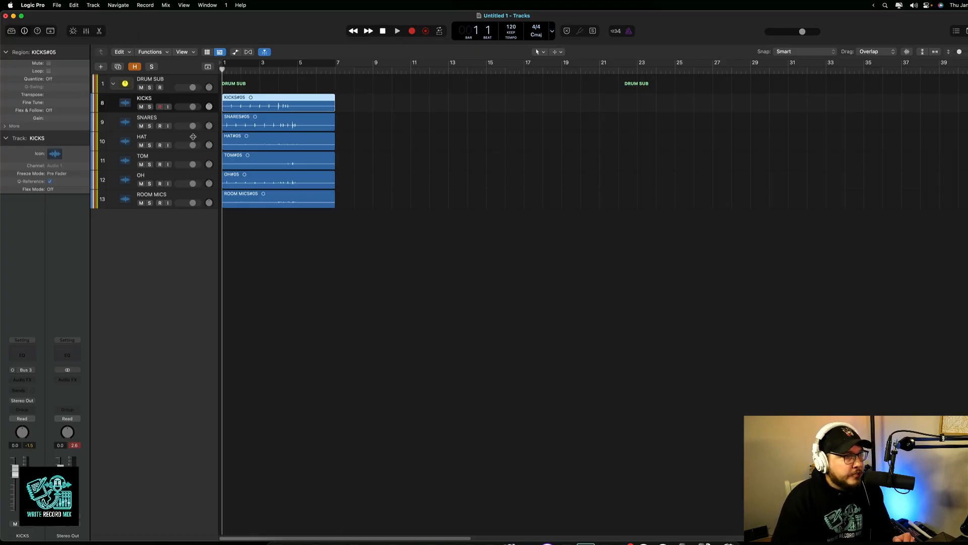
left_click(173, 197, "shift")
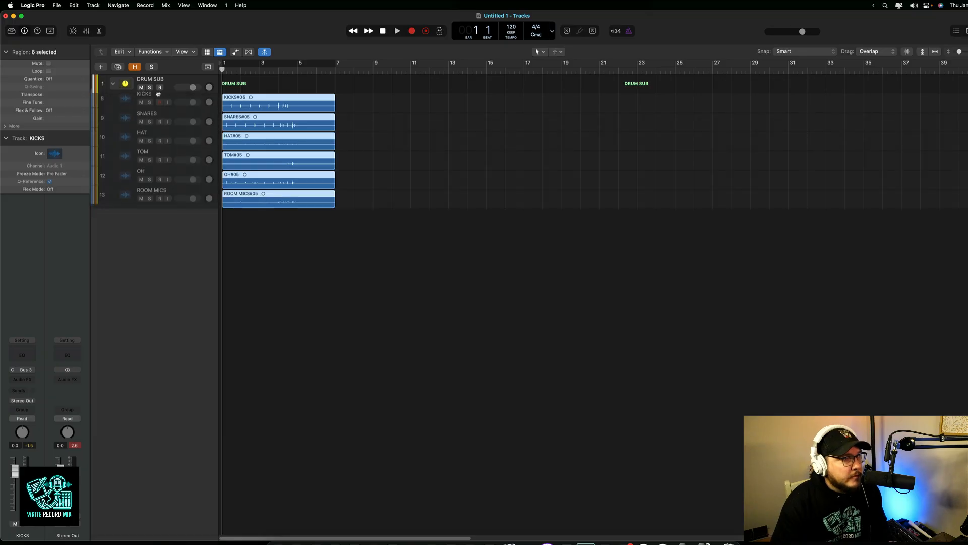
left_click(113, 85)
left_click(113, 84)
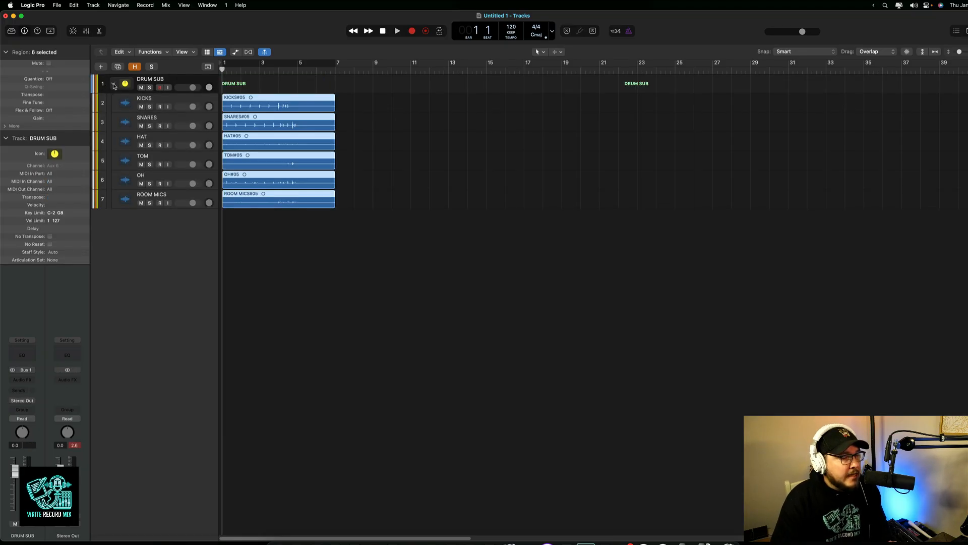
Play the recorded drums with DRUM SUB muted and unmuted in the mixer, and briefly reveal the hidden EZdrummer tracks.
key("x")
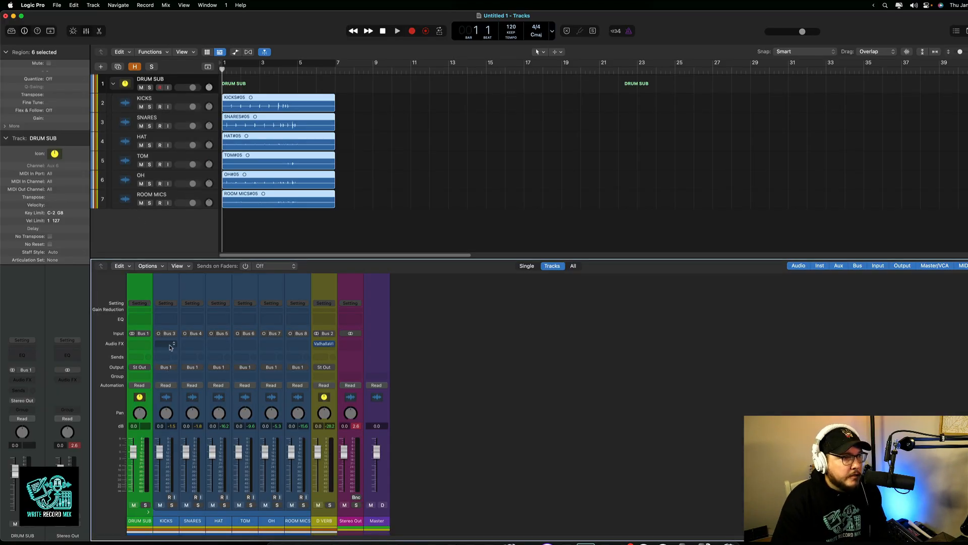
left_click(279, 74)
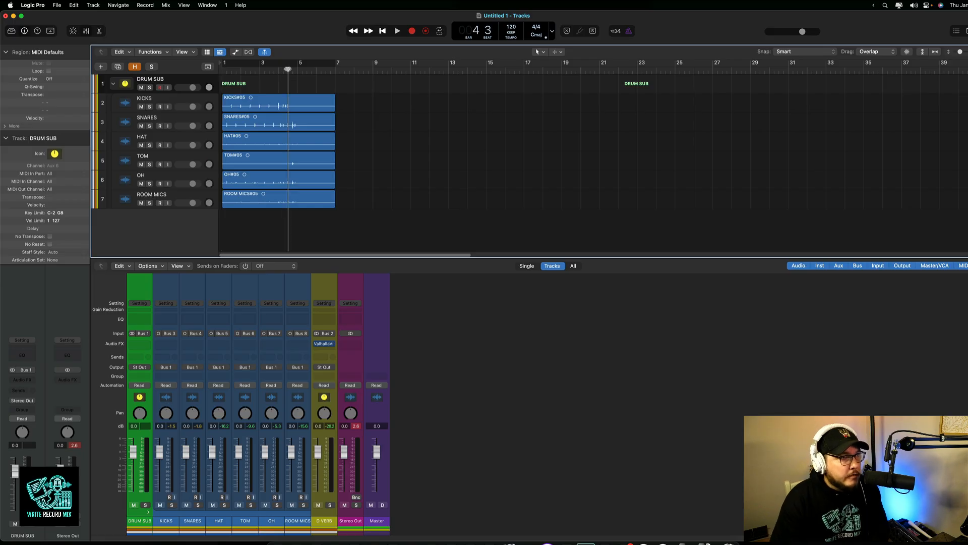
key("space")
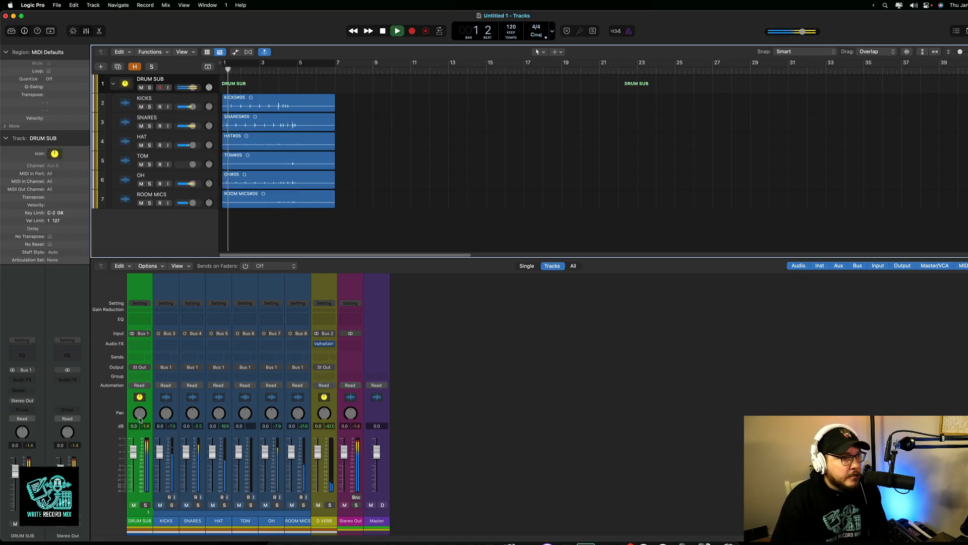
left_click(134, 505)
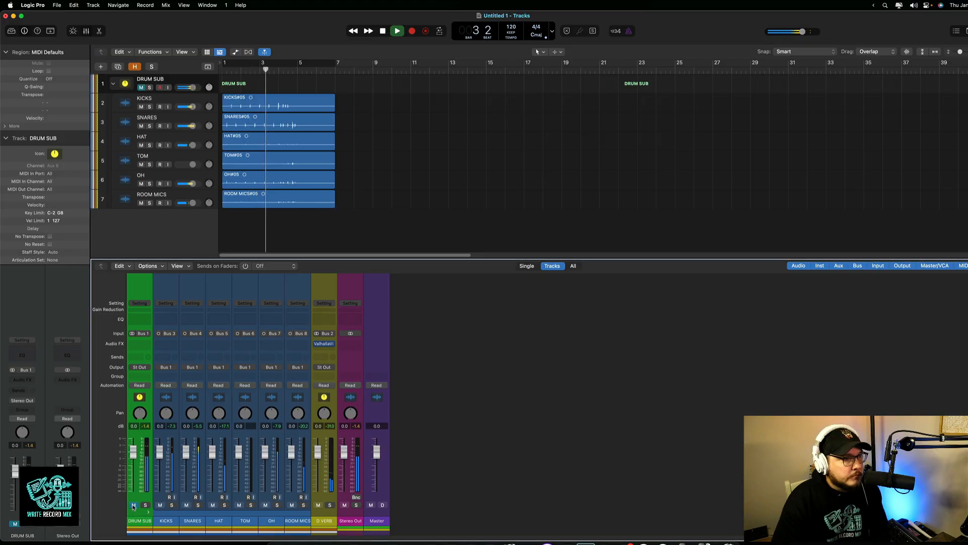
left_click(133, 506)
key("space")
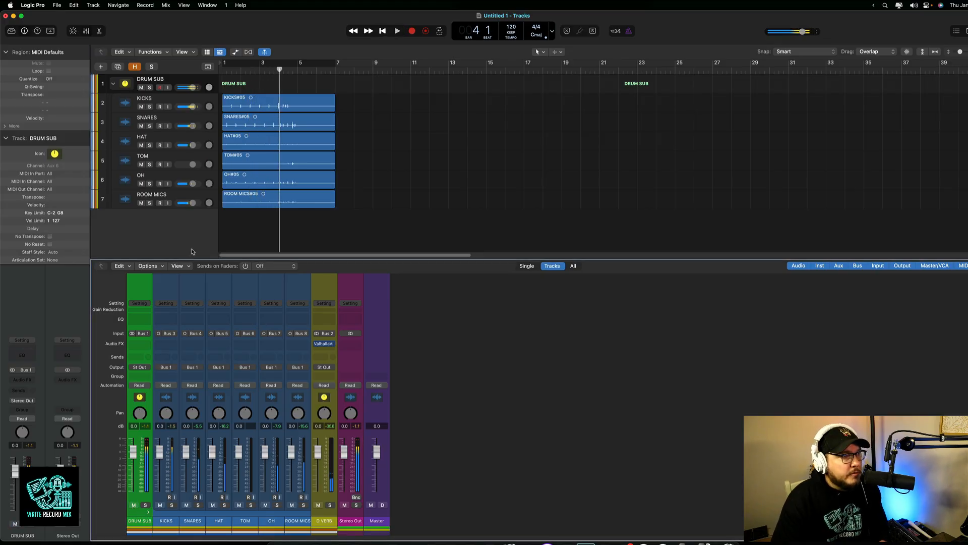
left_click(135, 66)
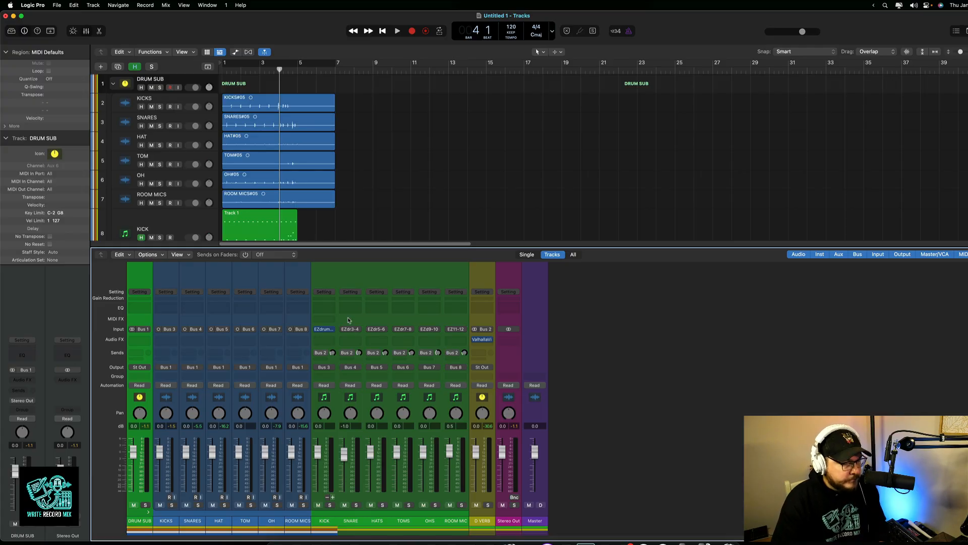
left_click(136, 67)
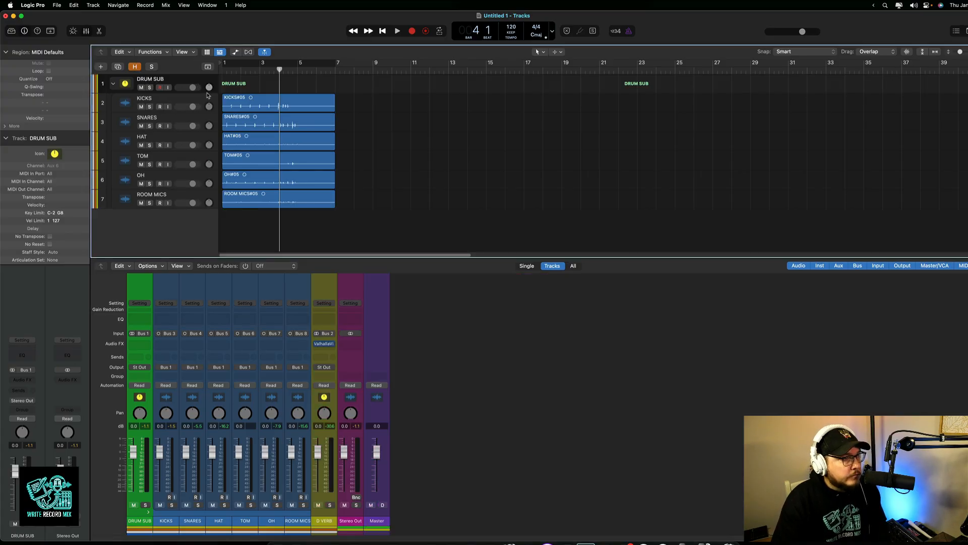
Play the drums from the start while adding SNARES, HAT and KICKS to solo, and clear all solos to hear the full mix.
key("Return")
key("space")
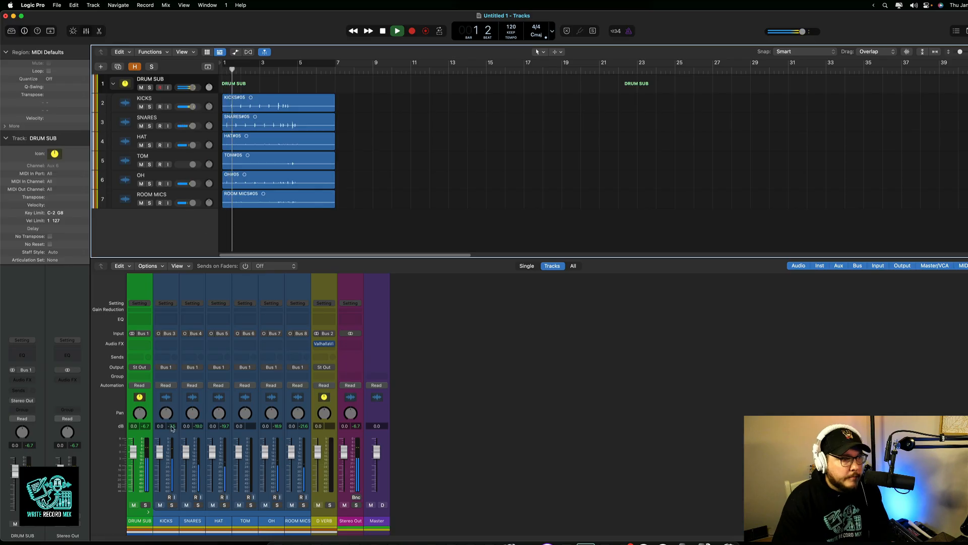
left_click(200, 505)
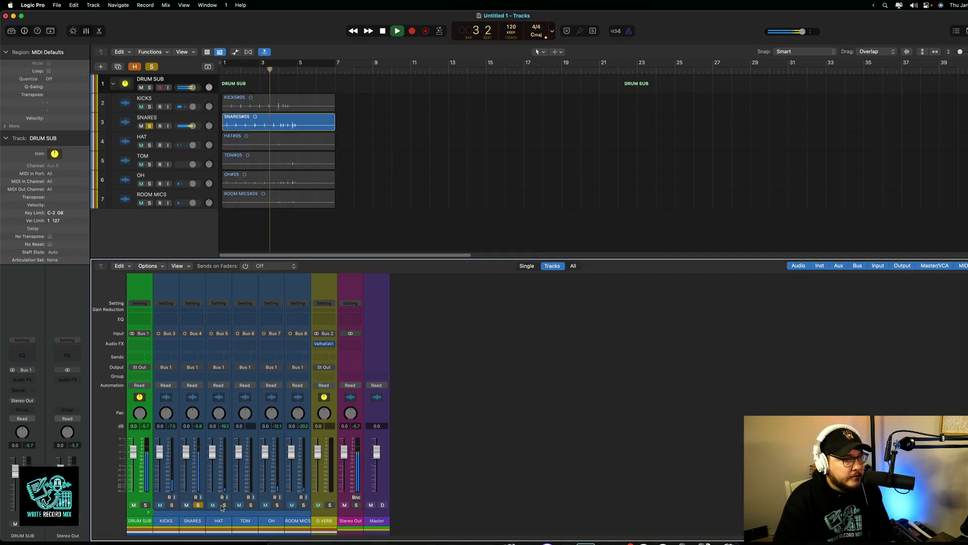
left_click(223, 505)
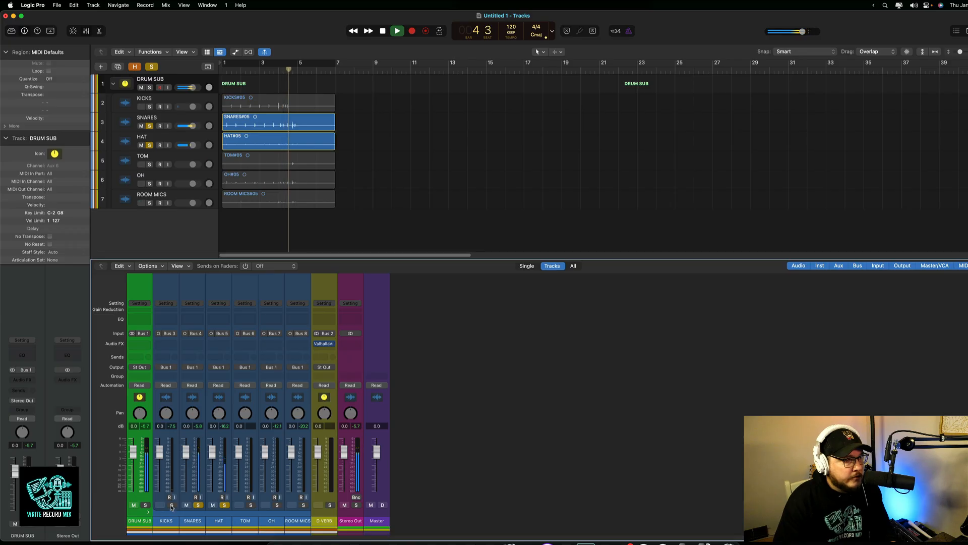
left_click(171, 505)
key("space")
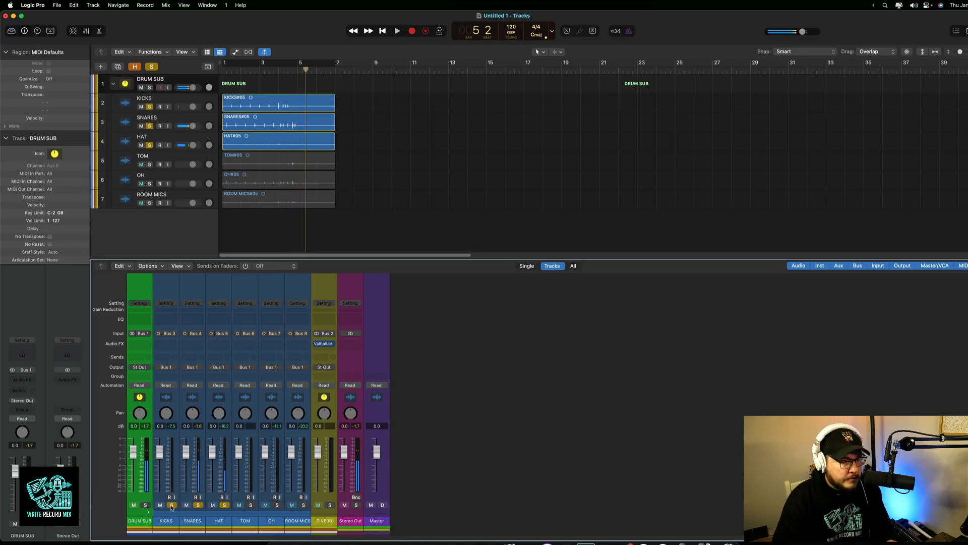
key("Return")
key("space")
left_click(172, 504, "alt")
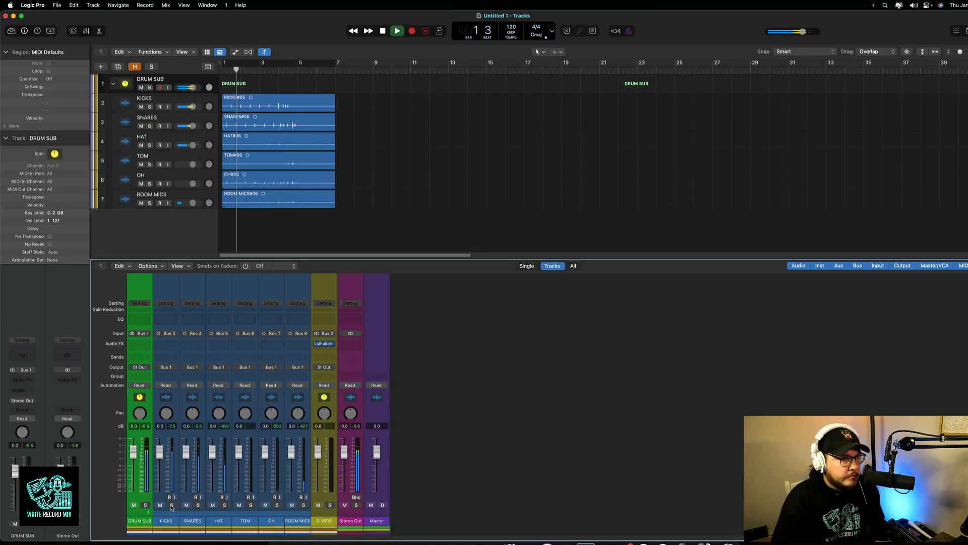
key("space")
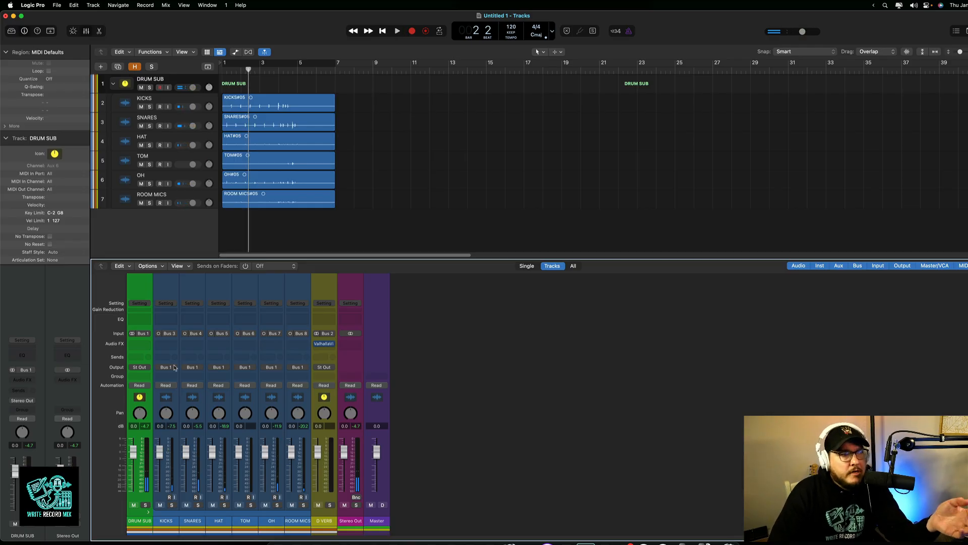
Send the channels KICKS through ROOM MICS together to Bus 2 (D VERB) with raised send levels, and play the drums with the reverb.
left_click(156, 500)
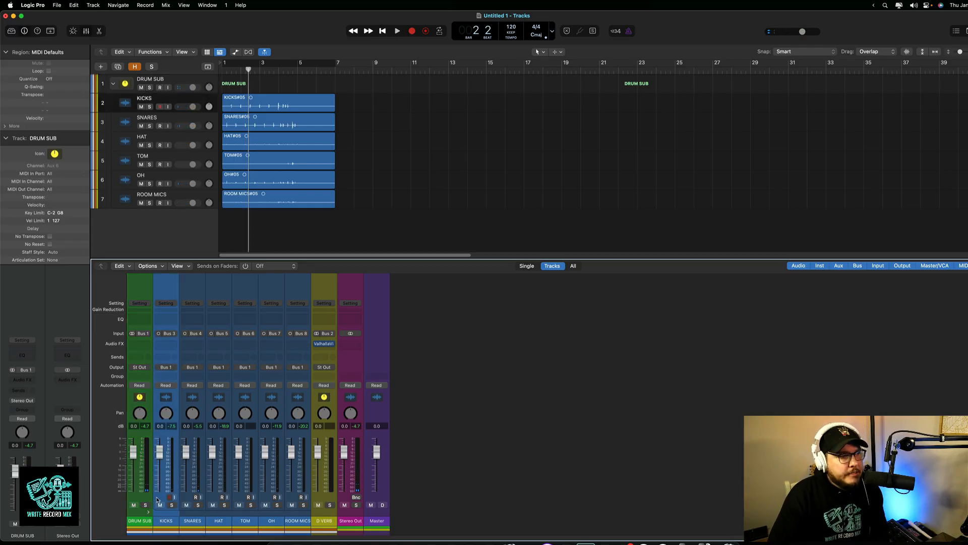
left_click(290, 499, "shift")
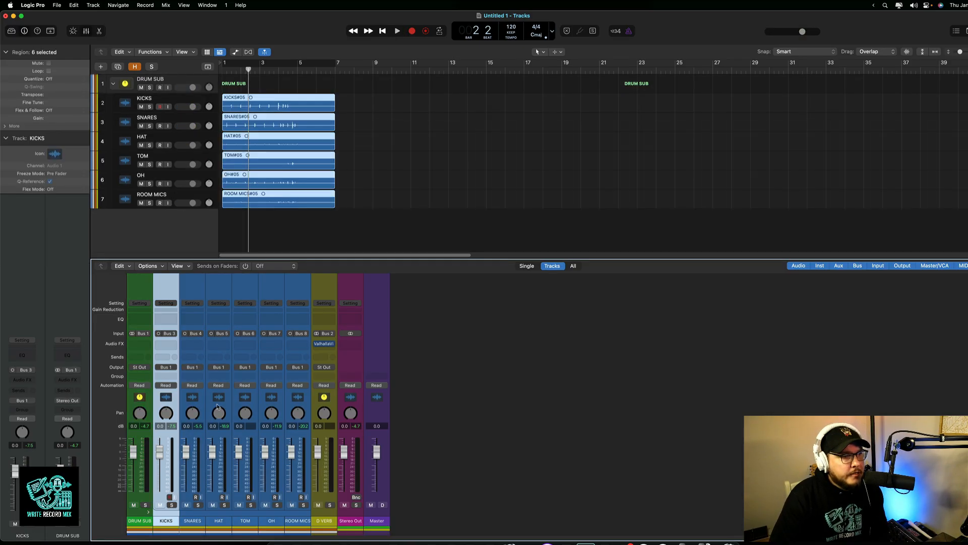
left_click(167, 357)
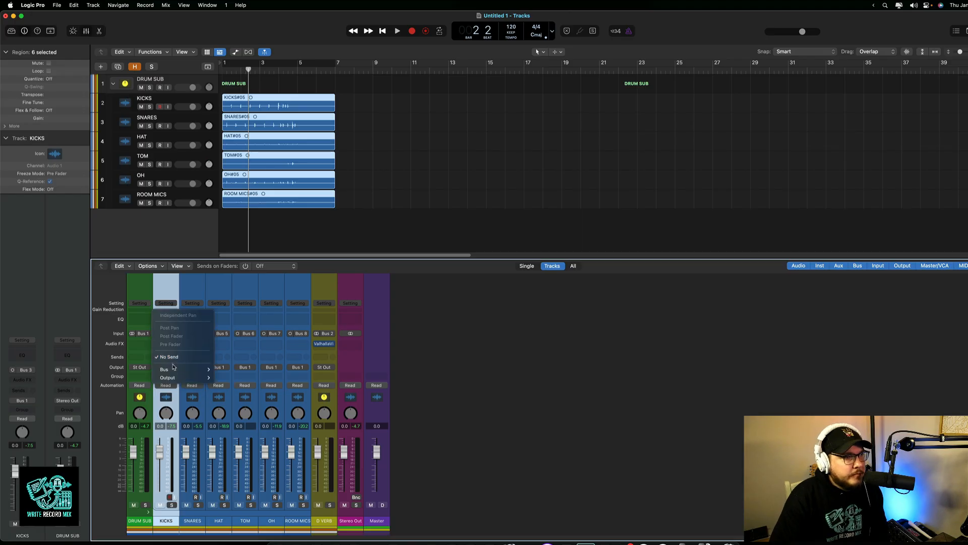
mouse_move(173, 368)
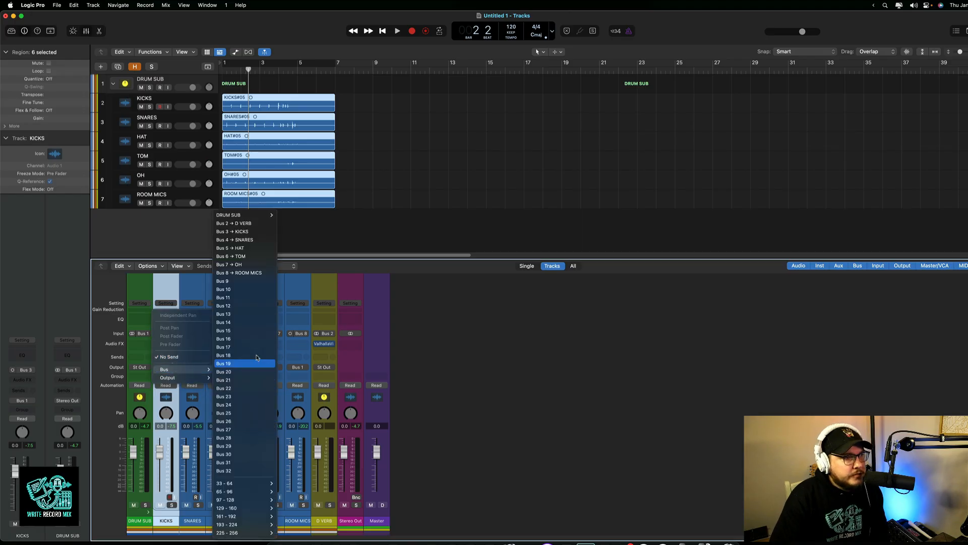
left_click(244, 222)
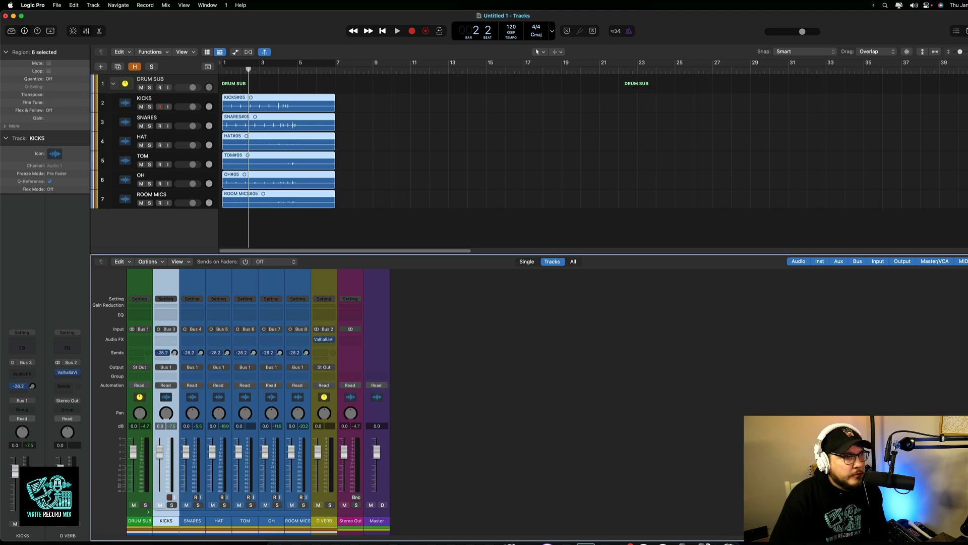
key("space")
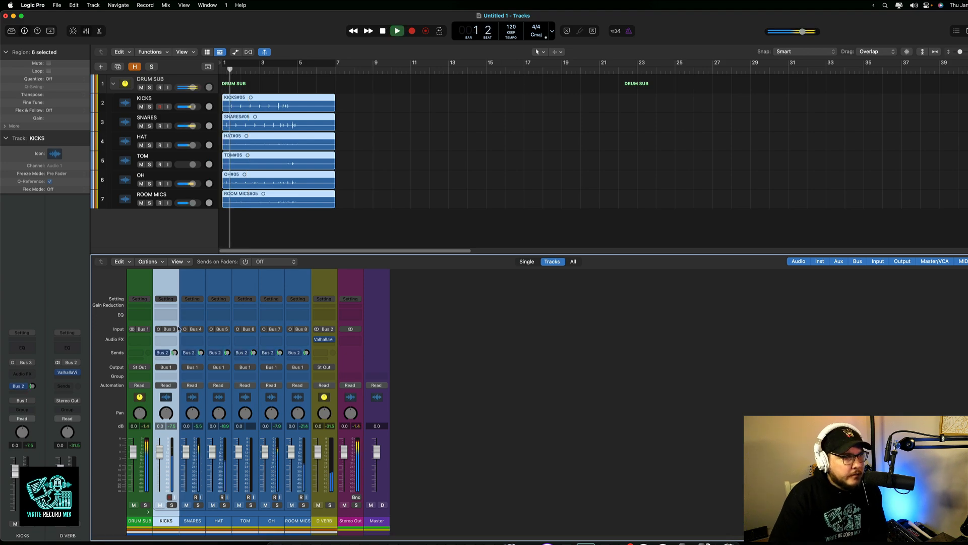
key("space")
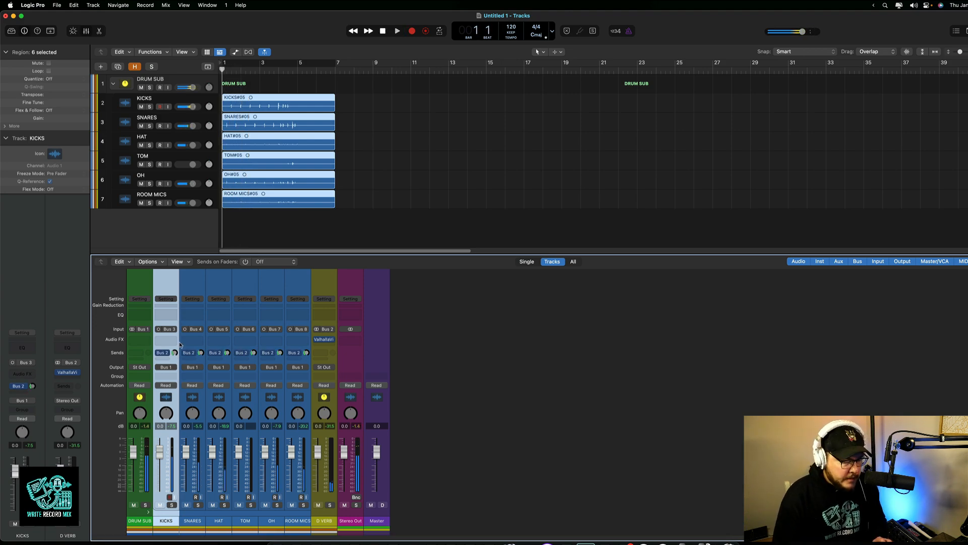
Hide the mixer and collapse the DRUM SUB track stack in the arrangement.
key("x")
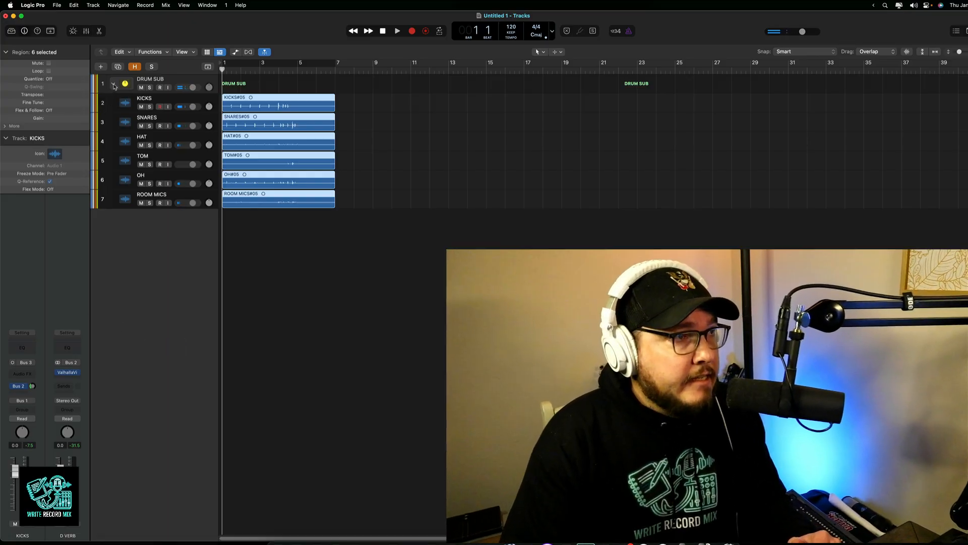
left_click(114, 84)
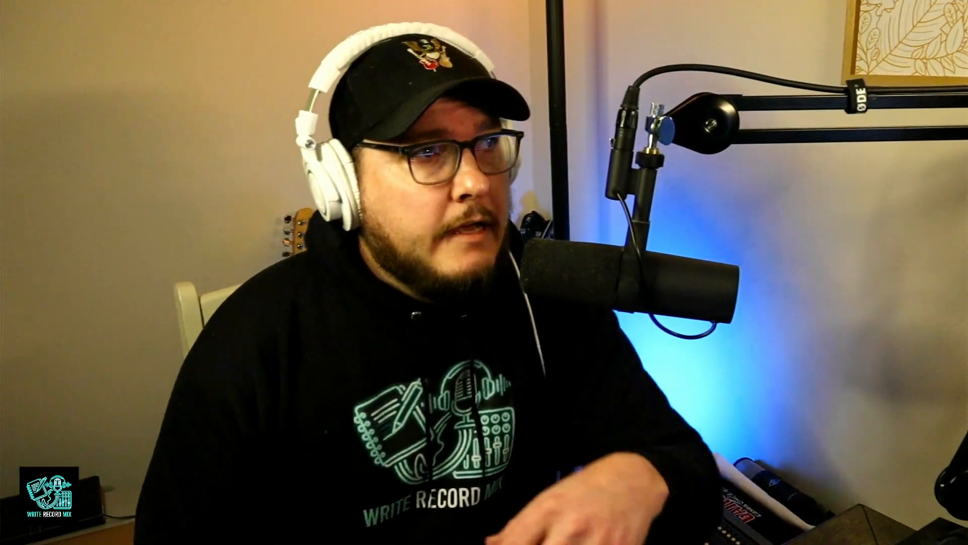